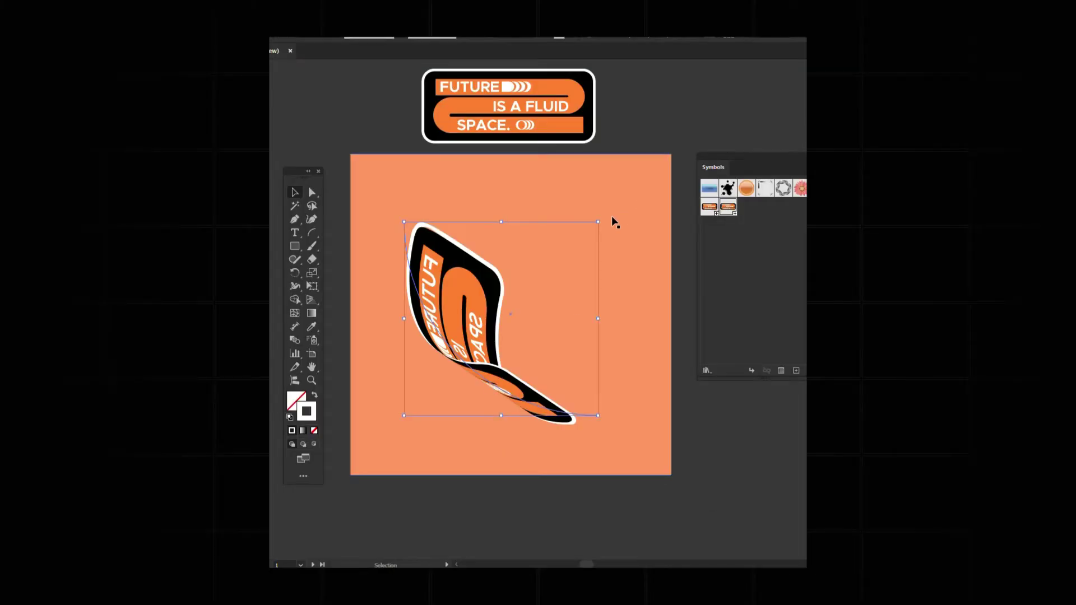
Move the badge slightly above the artboard and reposition the Symbols panel.
{"action": "left_click_drag", "start_coordinate": [613, 221], "coordinate": [392, 228]}
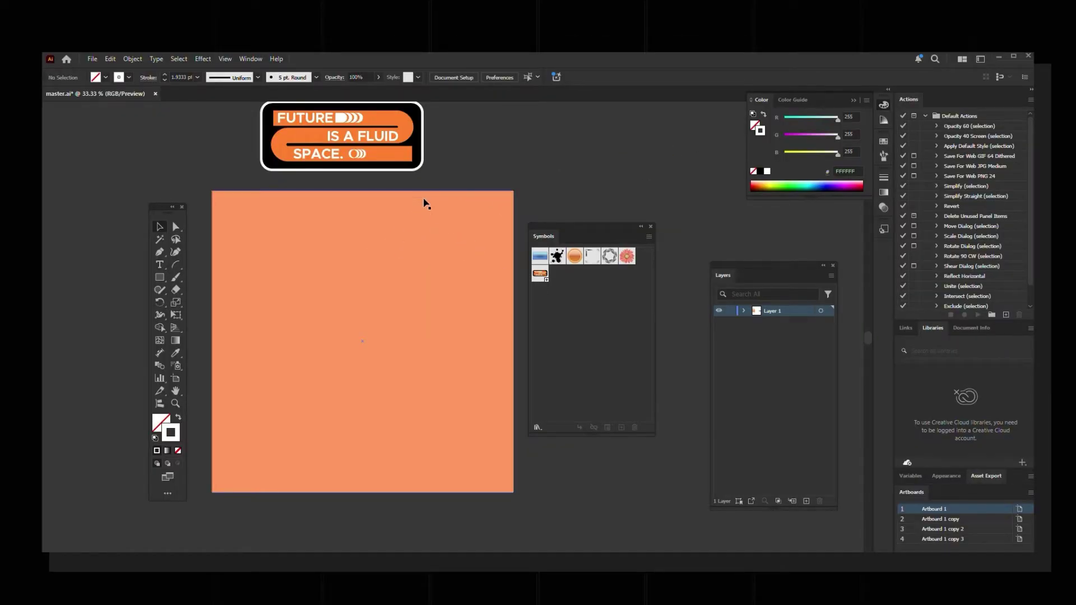
{"action": "left_click_drag", "start_coordinate": [263, 161], "coordinate": [421, 171]}
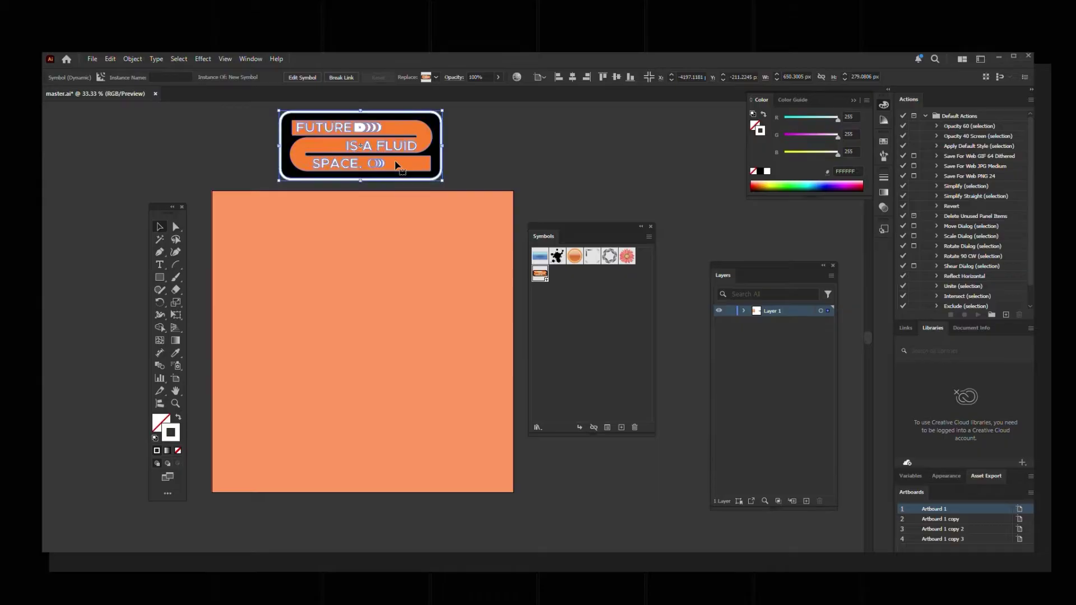
{"action": "left_click_drag", "start_coordinate": [599, 227], "coordinate": [601, 219]}
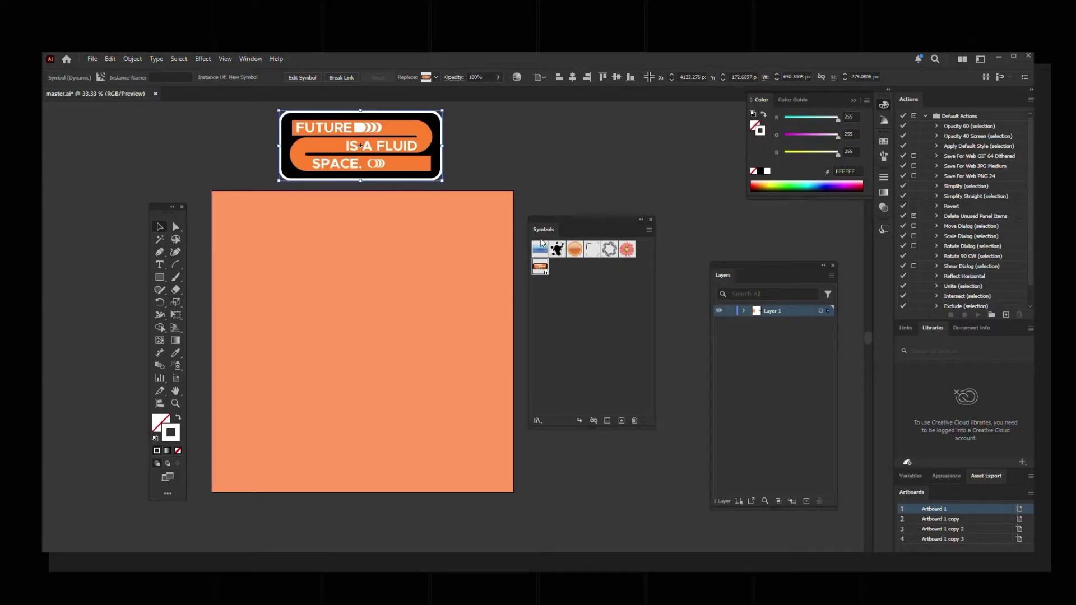
{"action": "left_click", "coordinate": [250, 59]}
{"action": "scroll", "coordinate": [291, 515], "scroll_direction": "down", "scroll_amount": 1}
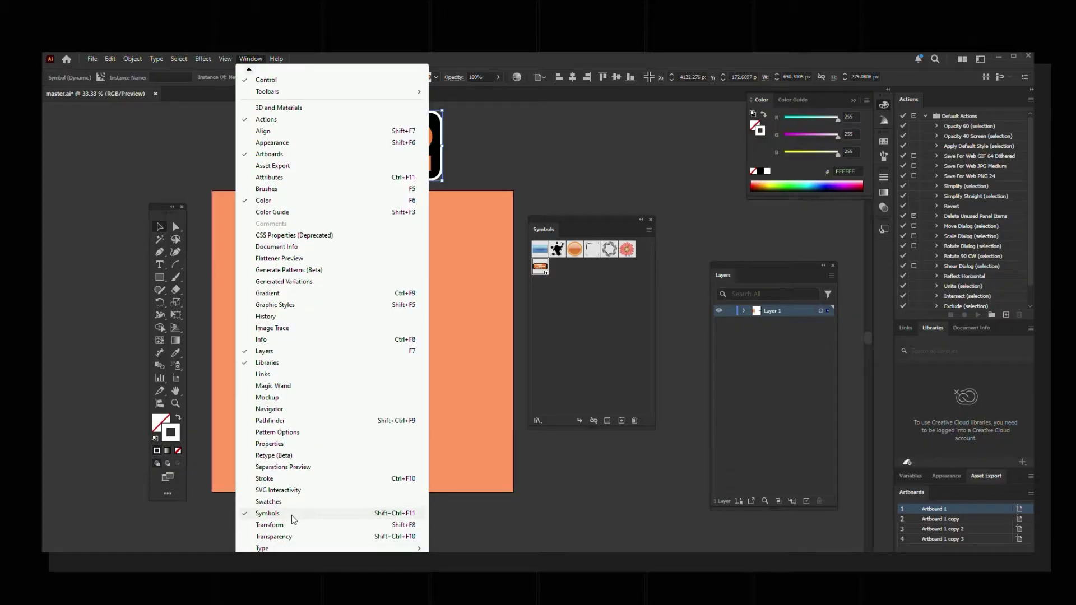
{"action": "left_click", "coordinate": [583, 472]}
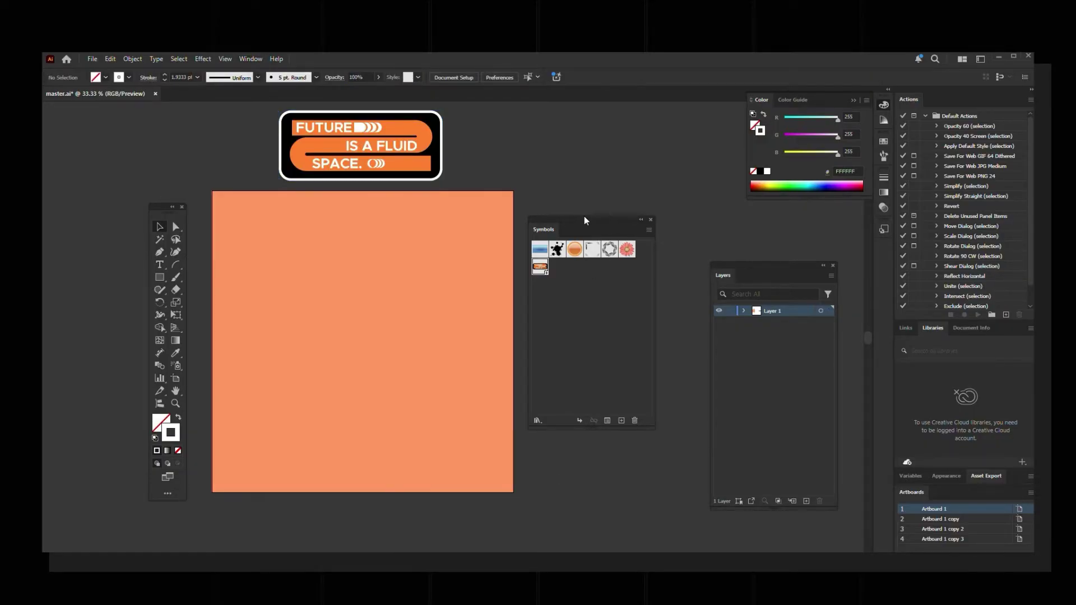
{"action": "left_click_drag", "start_coordinate": [584, 220], "coordinate": [593, 194]}
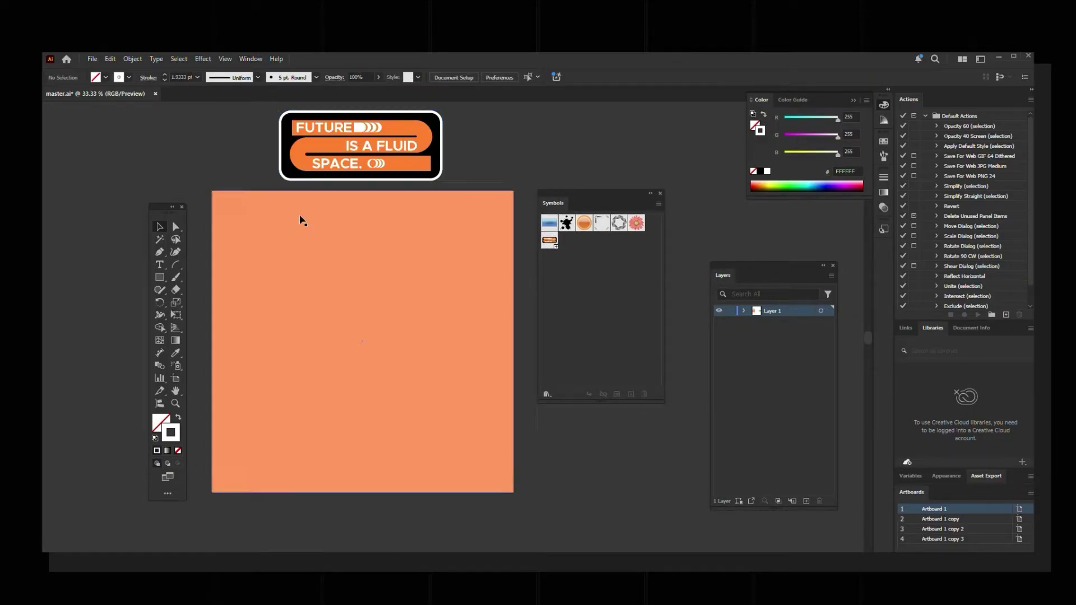
Save the FUTURE IS A FLUID SPACE badge as New Symbol 1.
{"action": "left_click", "coordinate": [411, 125]}
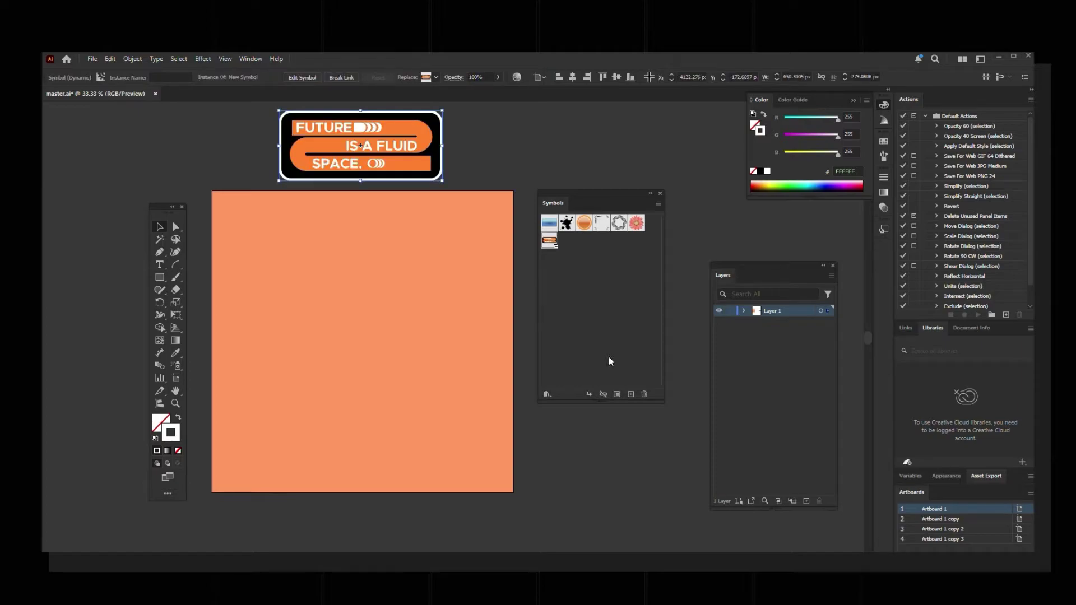
{"action": "left_click", "coordinate": [631, 394]}
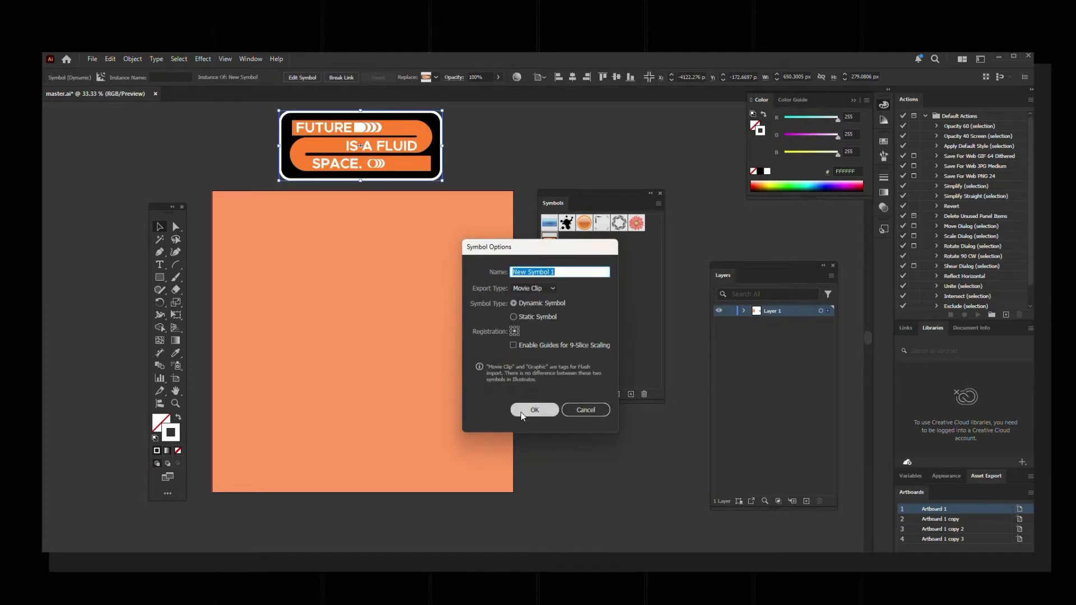
{"action": "left_click", "coordinate": [537, 409]}
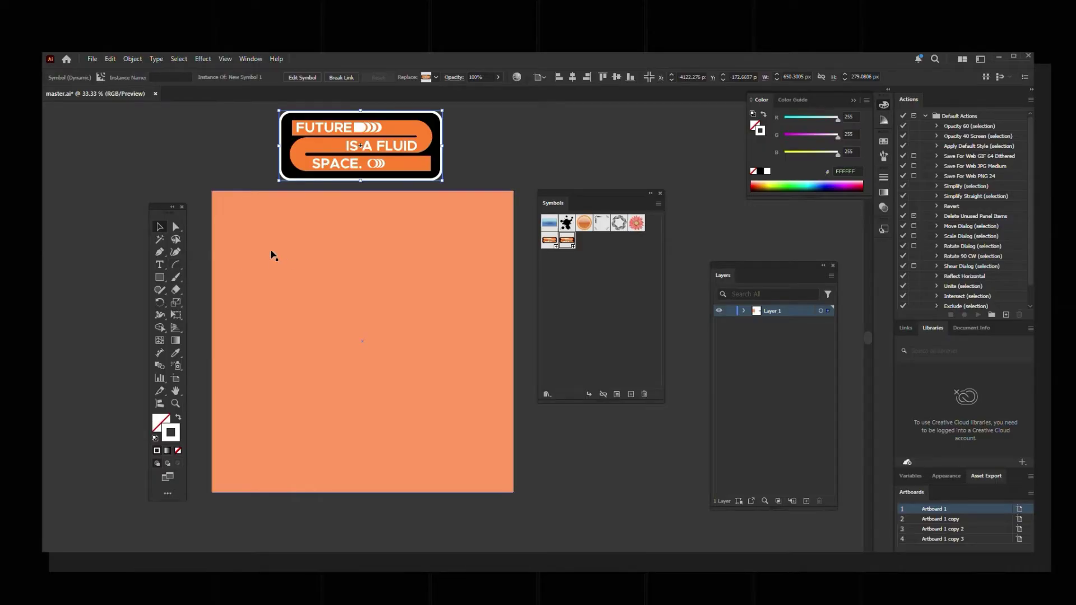
Draw an arc with the Arc Tool from the artboard's upper left to its lower middle.
{"action": "left_click", "coordinate": [176, 263]}
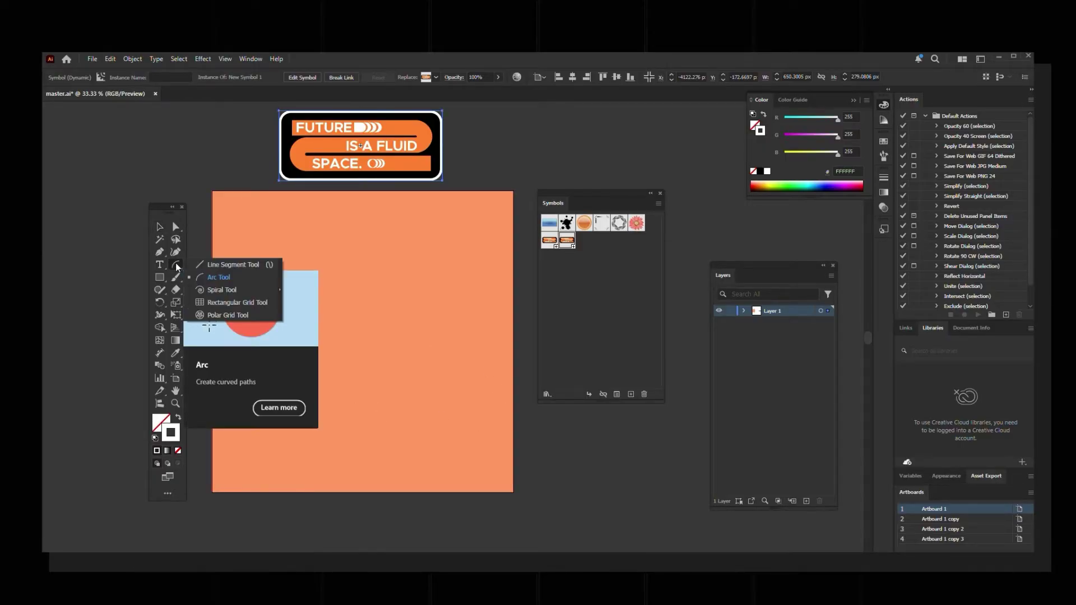
{"action": "left_click", "coordinate": [236, 278]}
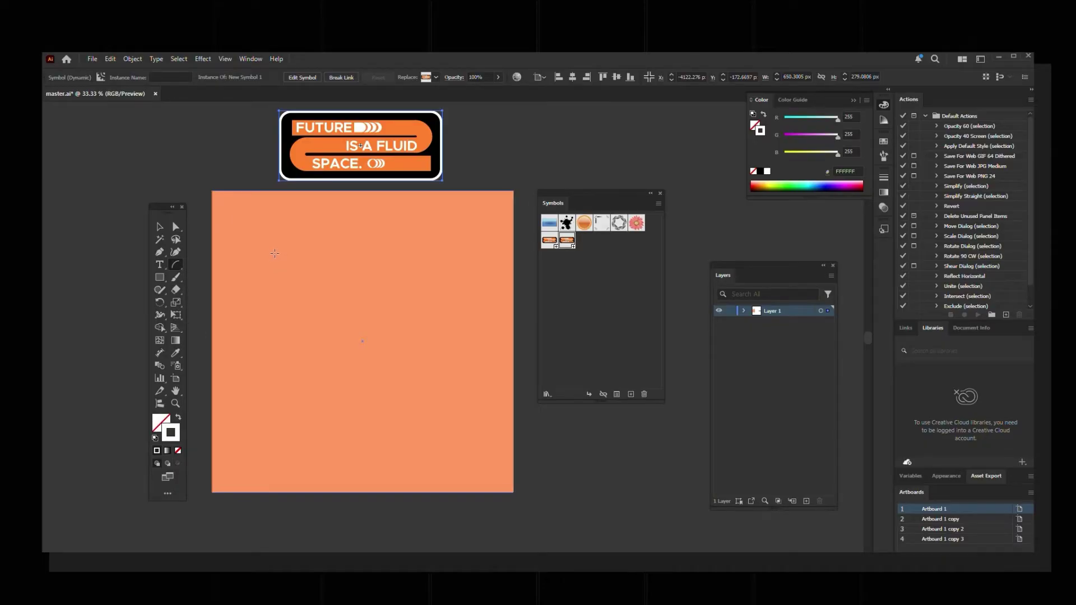
{"action": "left_click_drag", "start_coordinate": [262, 254], "coordinate": [445, 435]}
{"action": "key", "text": "v"}
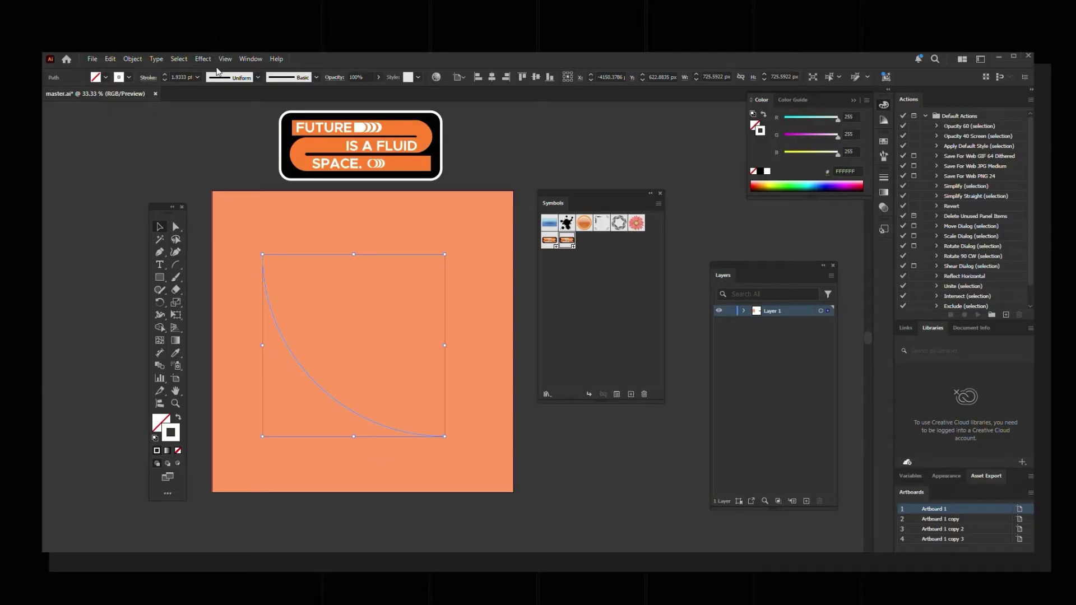
{"action": "left_click", "coordinate": [201, 60]}
Apply Extrude & Bevel (Classic) to the arc with a 500 pt extrude depth.
{"action": "mouse_move", "coordinate": [276, 119]}
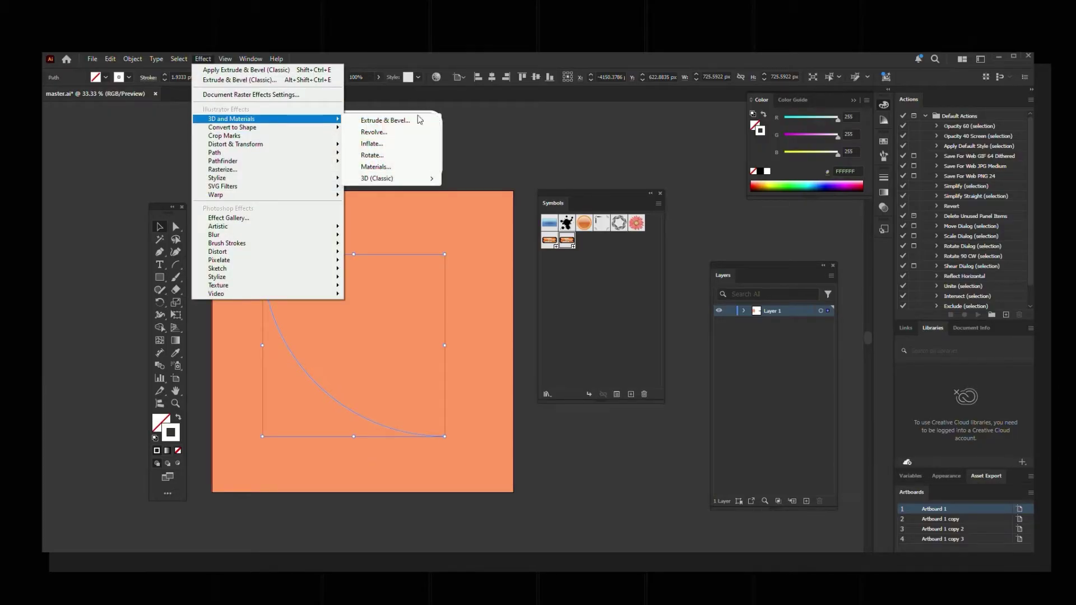
{"action": "mouse_move", "coordinate": [408, 179]}
{"action": "left_click", "coordinate": [493, 178]}
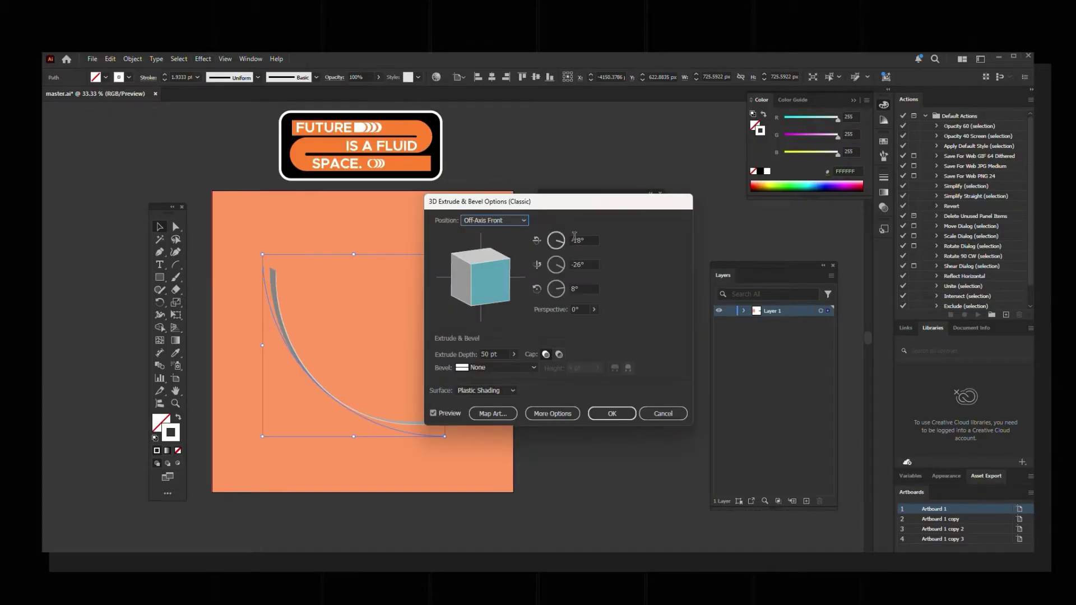
{"action": "left_click_drag", "start_coordinate": [577, 200], "coordinate": [615, 207]}
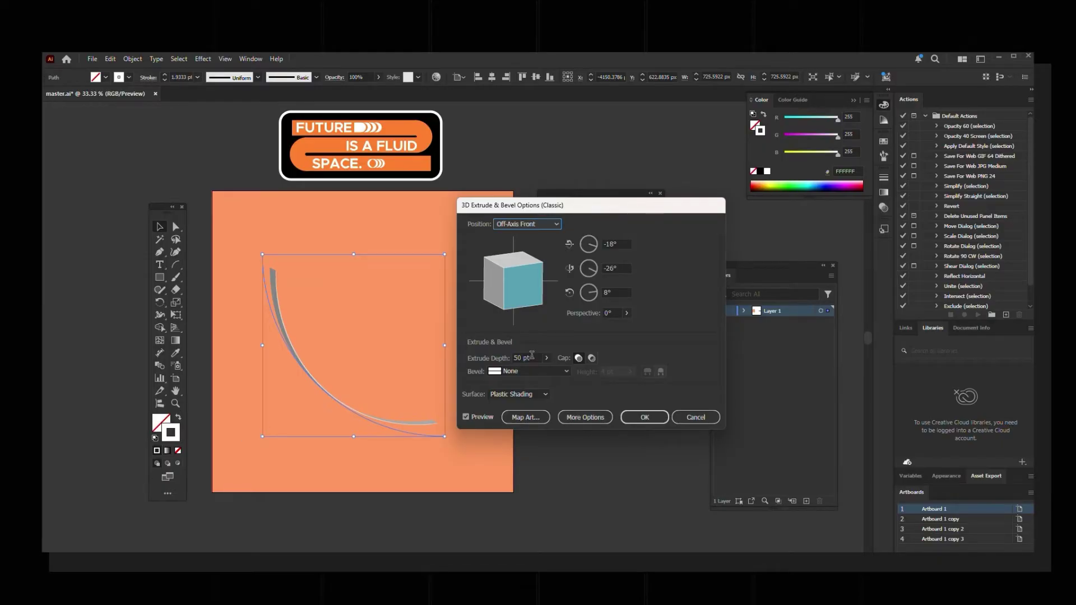
{"action": "left_click", "coordinate": [520, 357]}
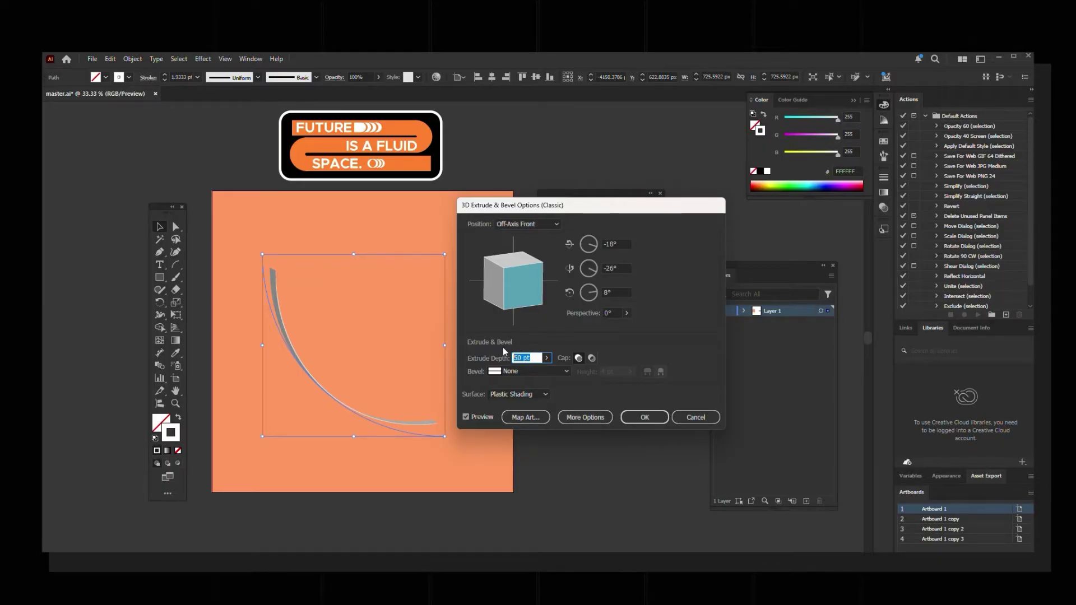
{"action": "type", "text": "500"}
{"action": "key", "text": "Tab"}
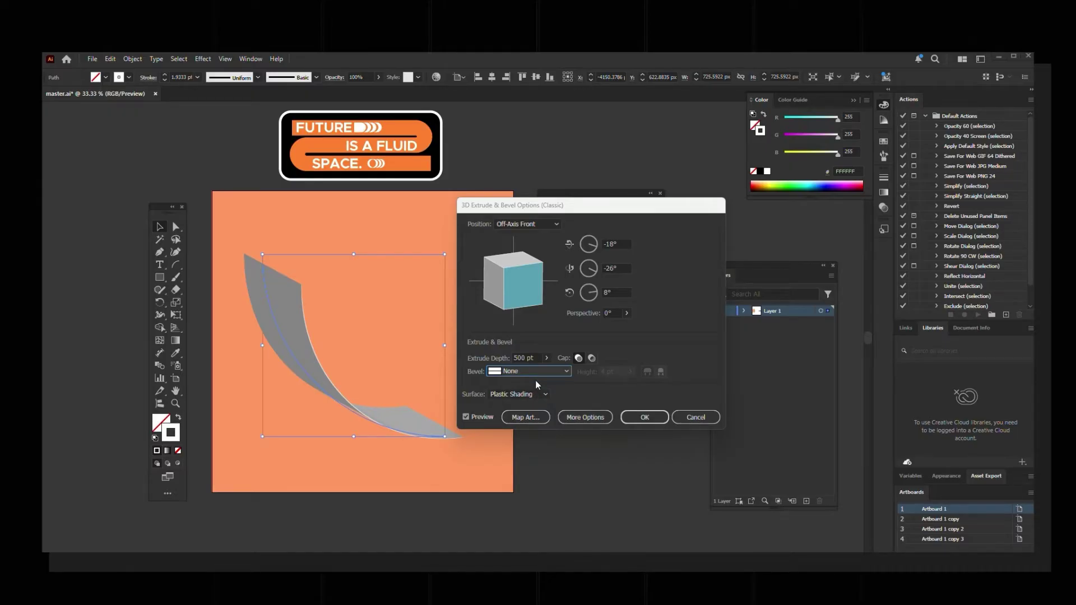
{"action": "left_click", "coordinate": [533, 417]}
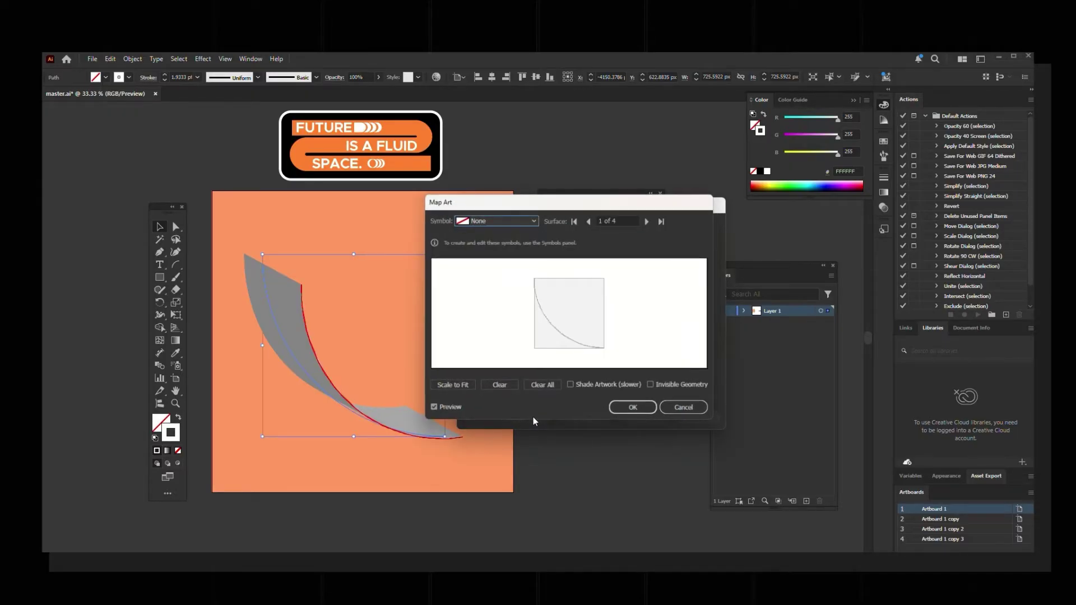
Map New Symbol 1 onto surface 4 of 4, scaled to fit, with Invisible Geometry.
{"action": "left_click", "coordinate": [661, 221]}
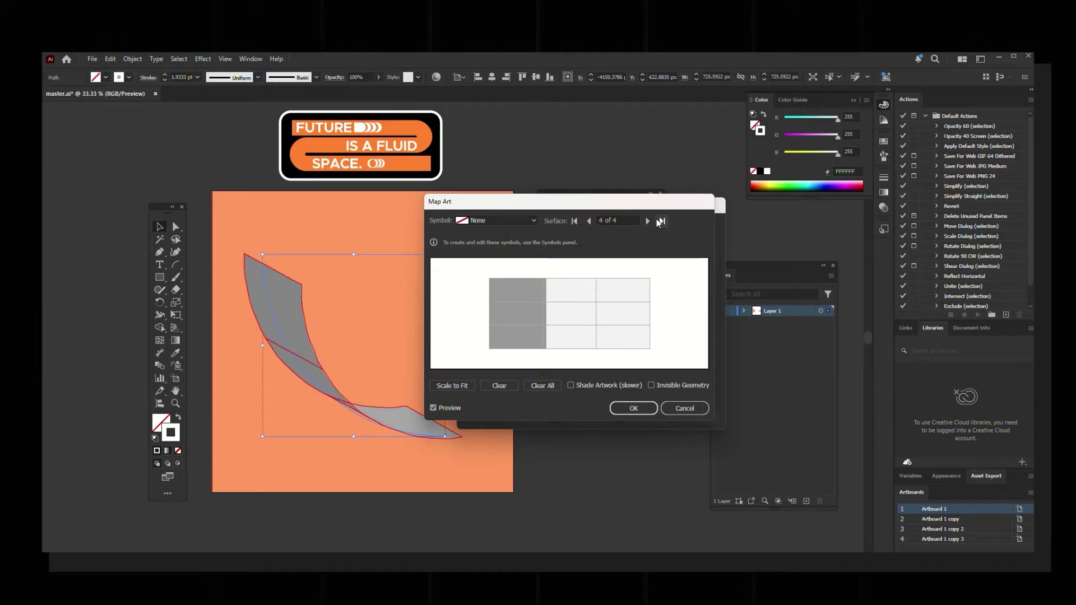
{"action": "left_click", "coordinate": [504, 220]}
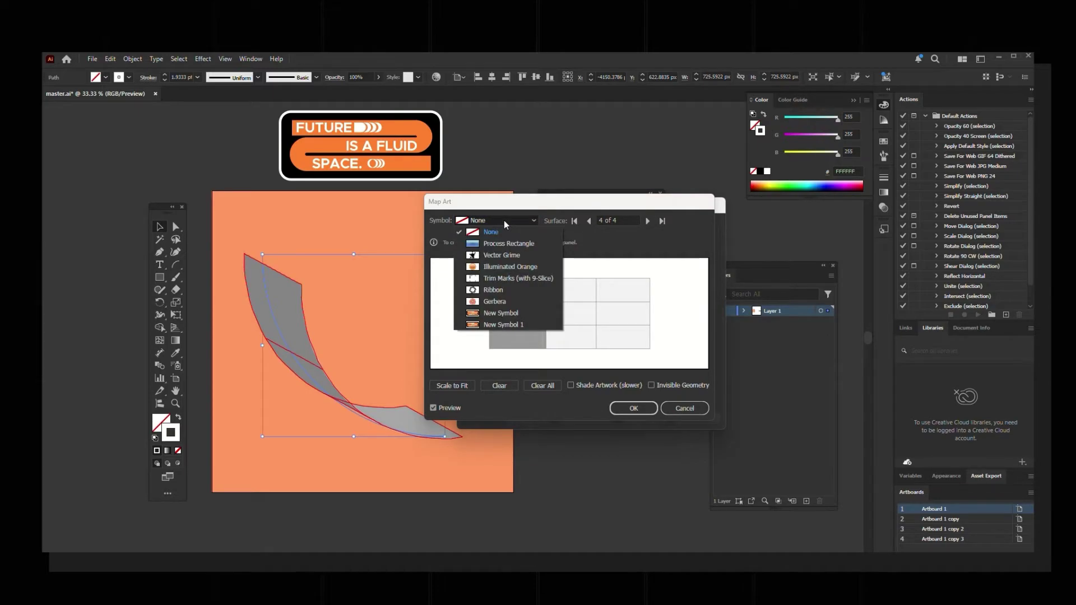
{"action": "left_click", "coordinate": [505, 324]}
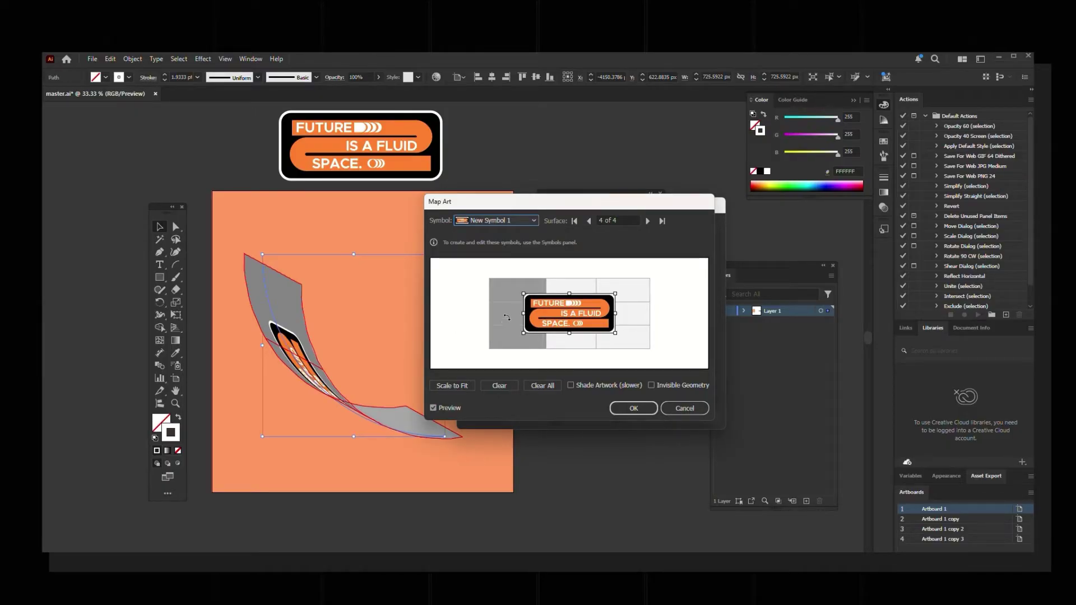
{"action": "left_click", "coordinate": [457, 386]}
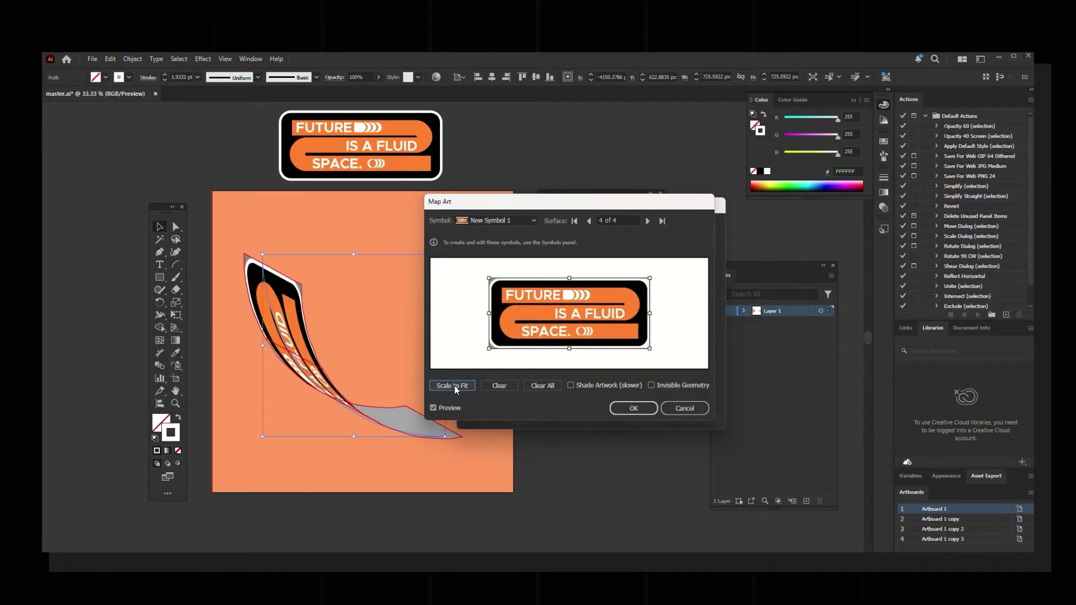
{"action": "left_click", "coordinate": [651, 386]}
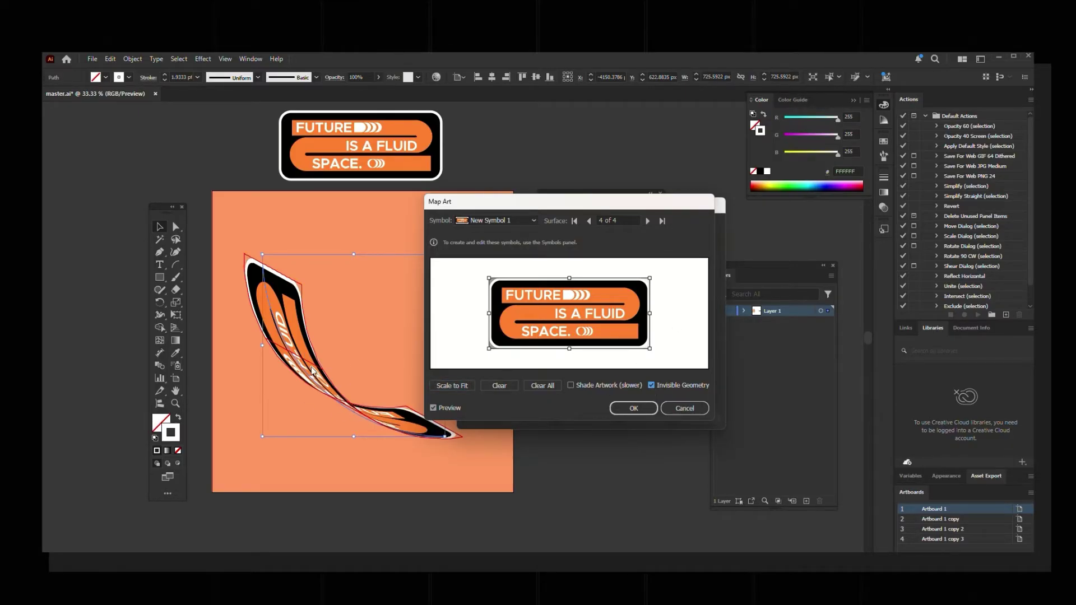
Rotate the badge ribbon to -127°, -23°, 72° and apply the 3D effect.
{"action": "left_click", "coordinate": [633, 409]}
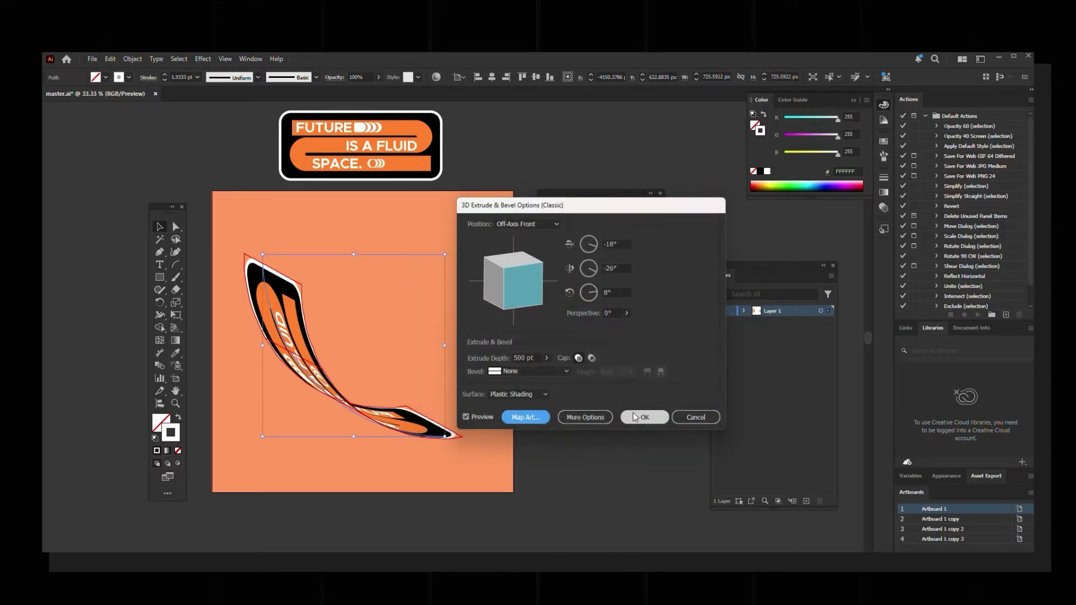
{"action": "left_click_drag", "start_coordinate": [502, 269], "coordinate": [527, 285]}
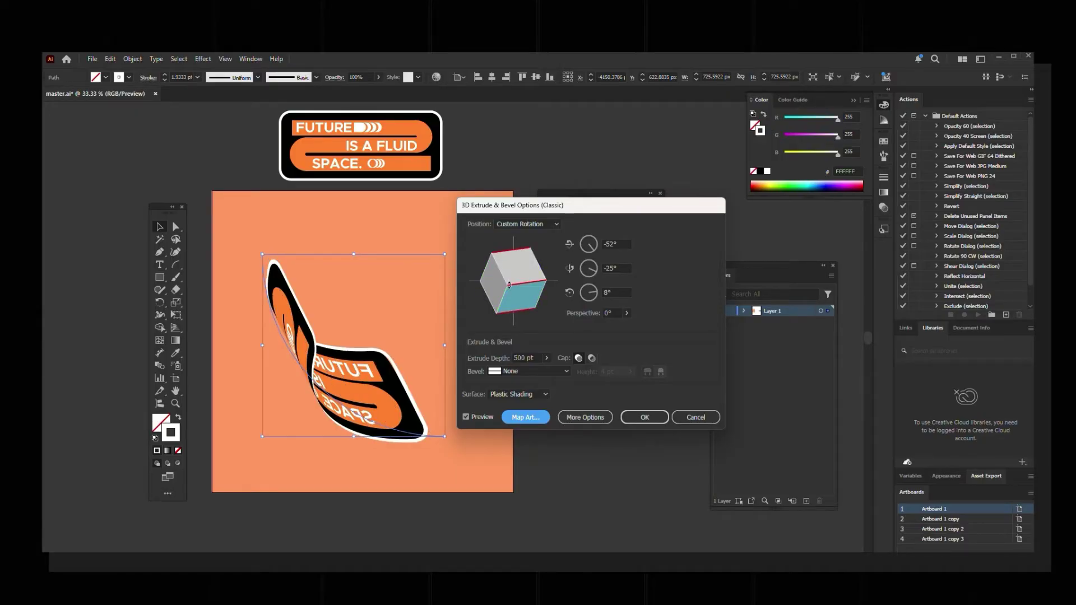
{"action": "left_click_drag", "start_coordinate": [504, 286], "coordinate": [360, 342]}
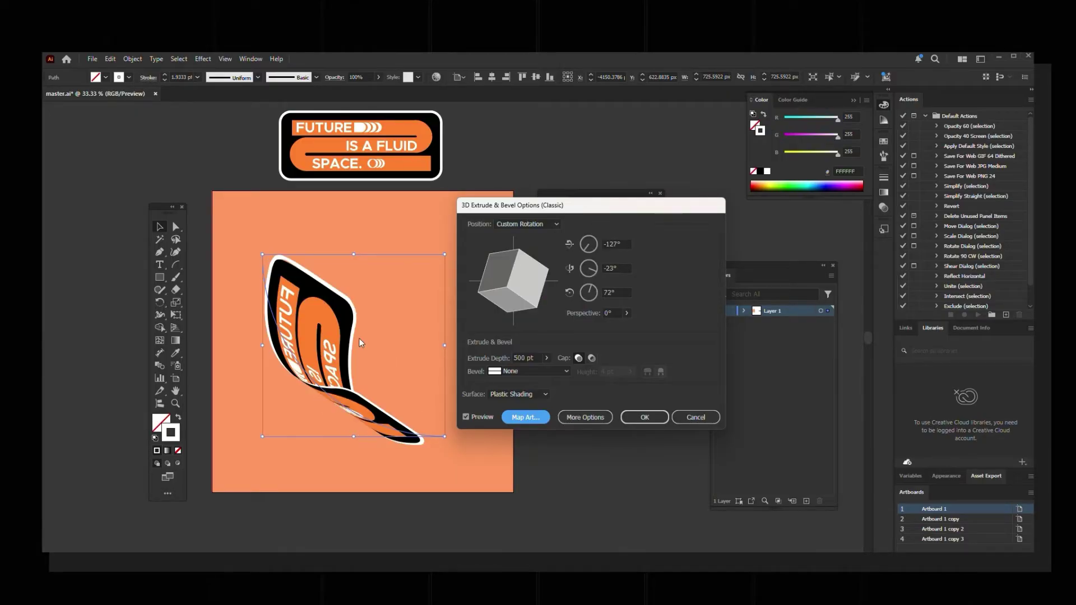
{"action": "left_click", "coordinate": [645, 417]}
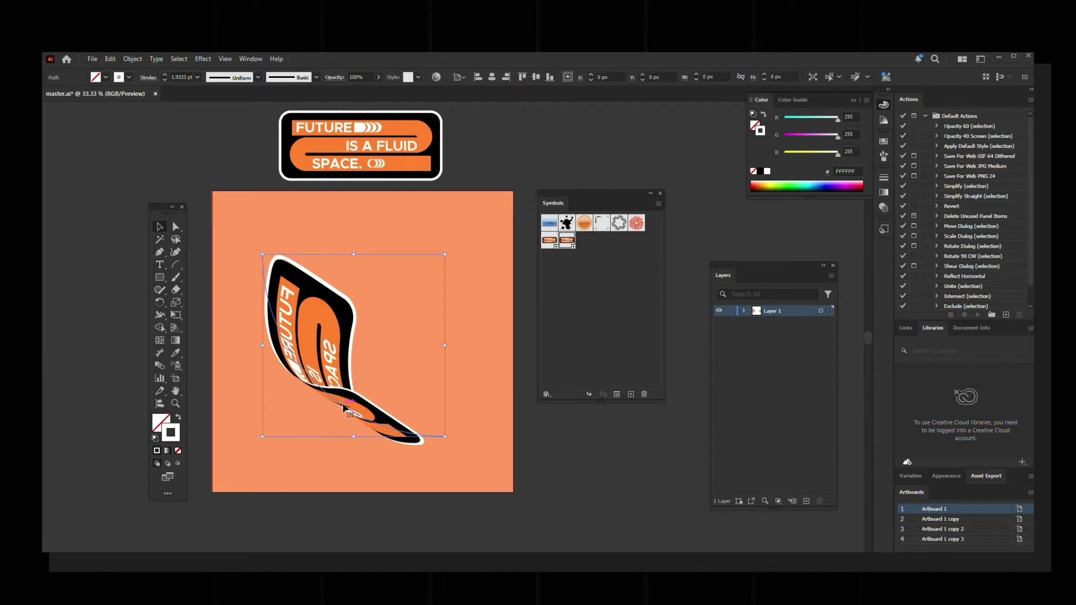
Rotate the ribbon and drag the top anchor's handle to warp it upright.
{"action": "left_click_drag", "start_coordinate": [446, 250], "coordinate": [345, 385]}
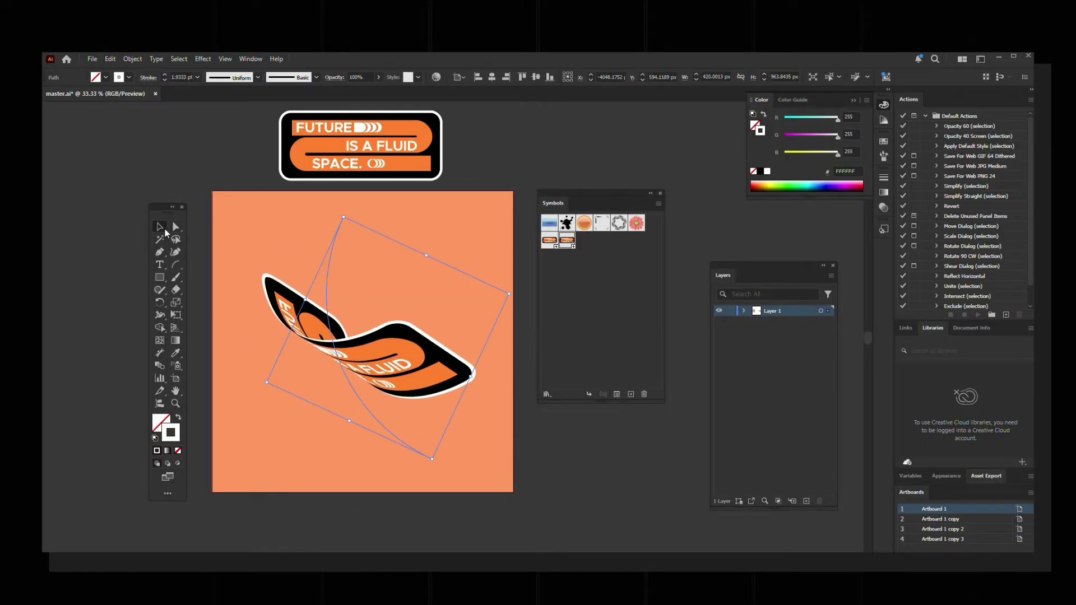
{"action": "left_click", "coordinate": [175, 227]}
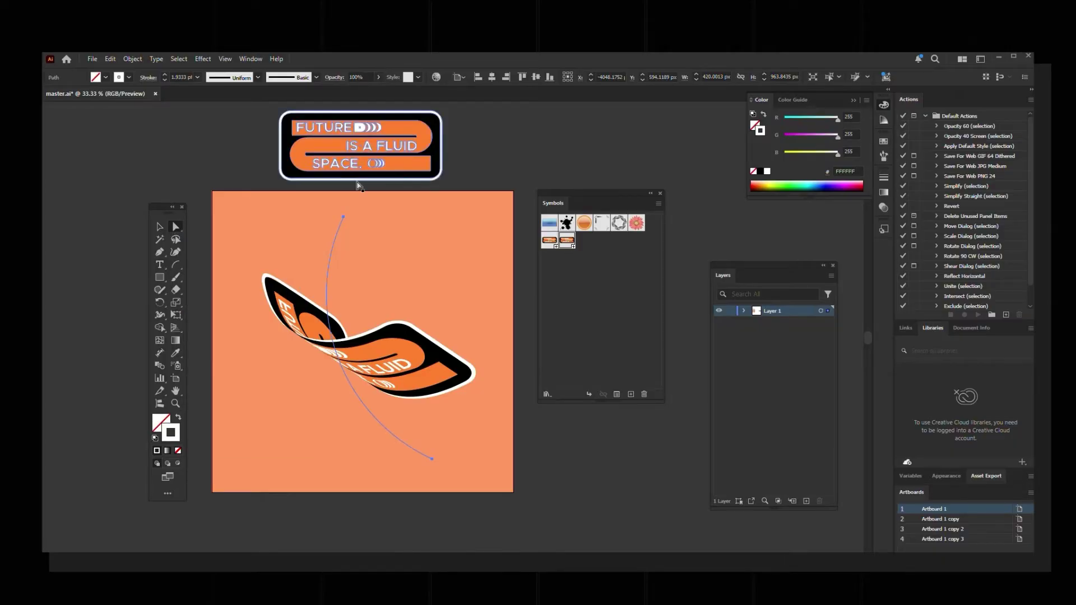
{"action": "left_click", "coordinate": [343, 217]}
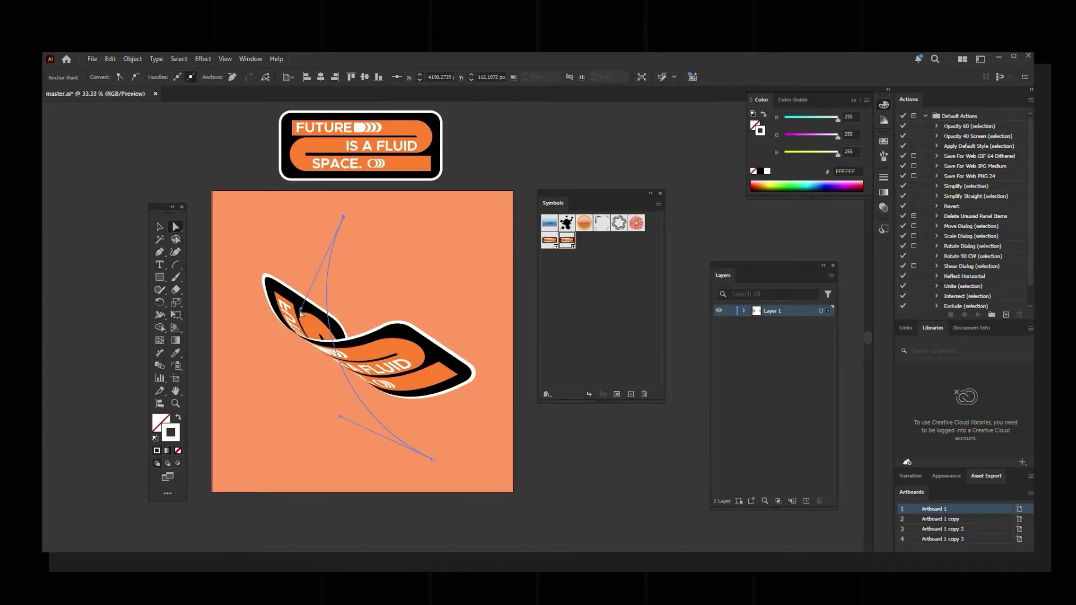
{"action": "left_click_drag", "start_coordinate": [302, 313], "coordinate": [359, 443]}
{"action": "key", "text": "v"}
{"action": "key", "text": "ctrl+shift+a"}
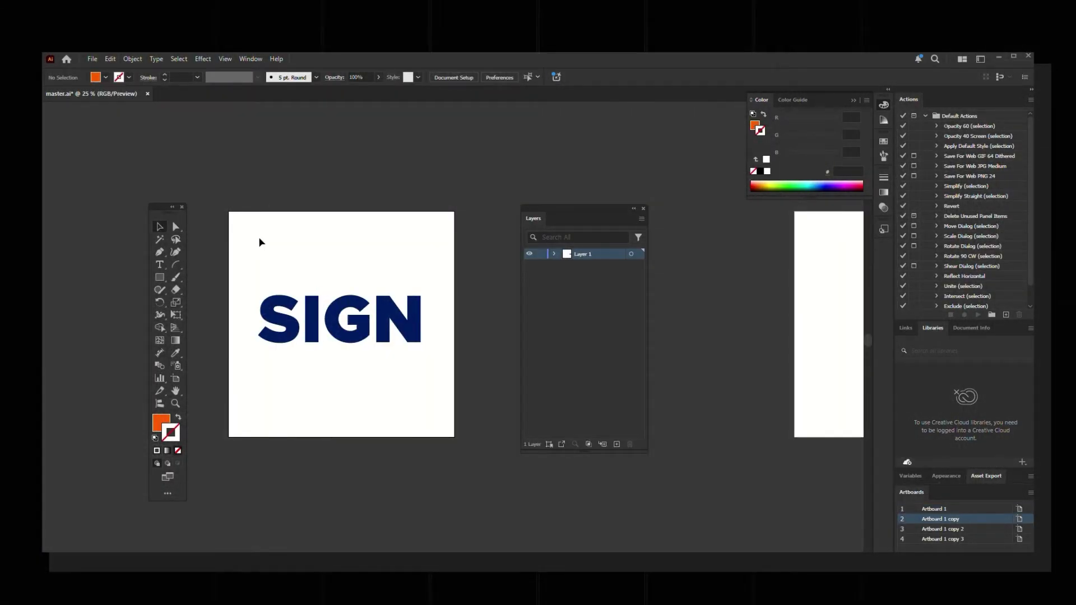
Expand the intertwined SIGN artwork into a plain group.
{"action": "left_click", "coordinate": [322, 339]}
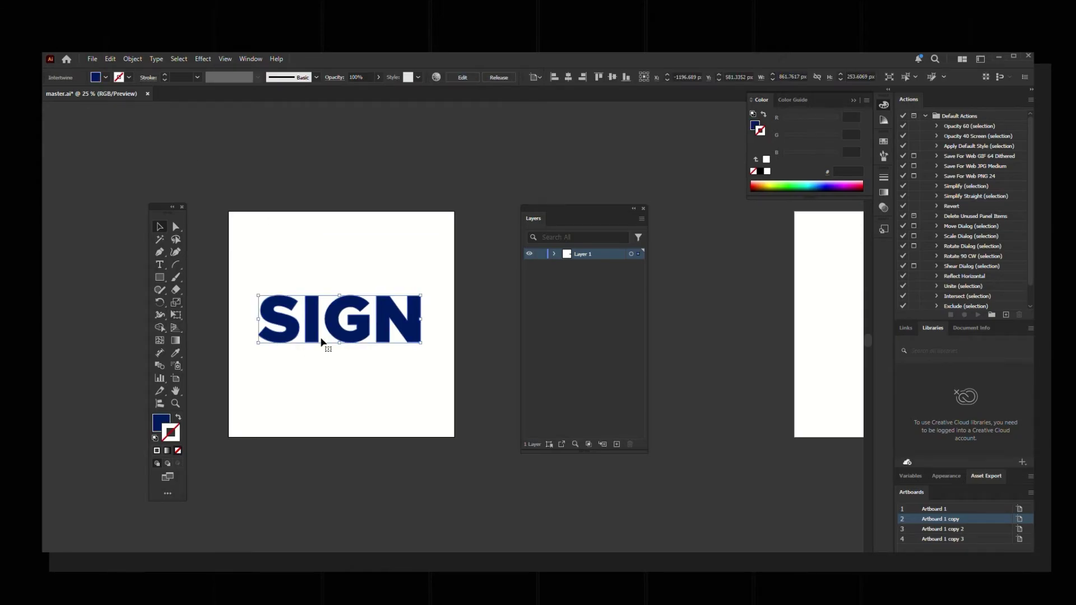
{"action": "left_click", "coordinate": [130, 60]}
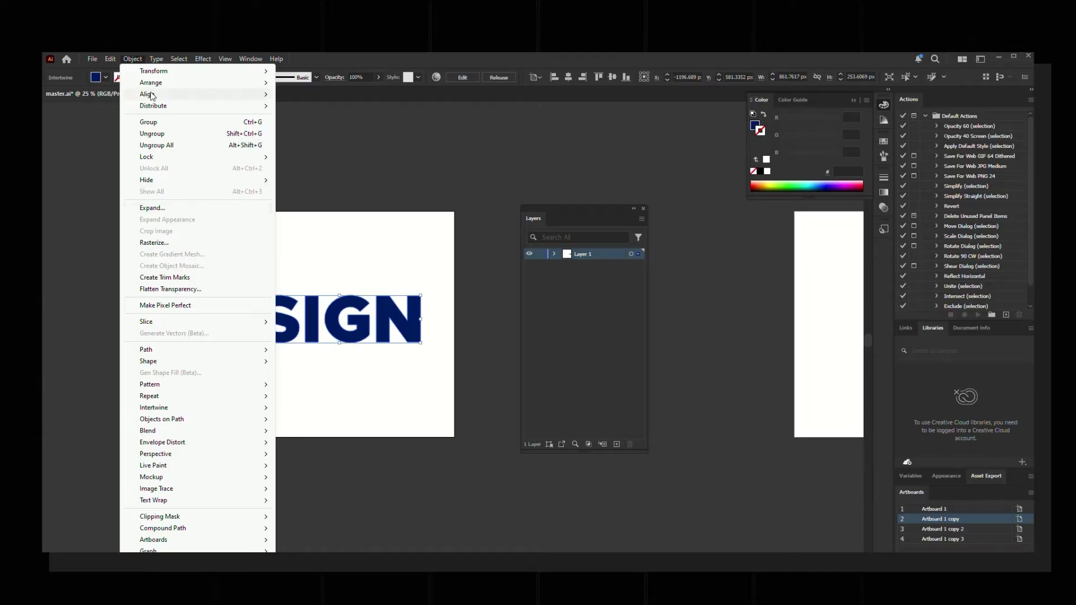
{"action": "left_click", "coordinate": [155, 212]}
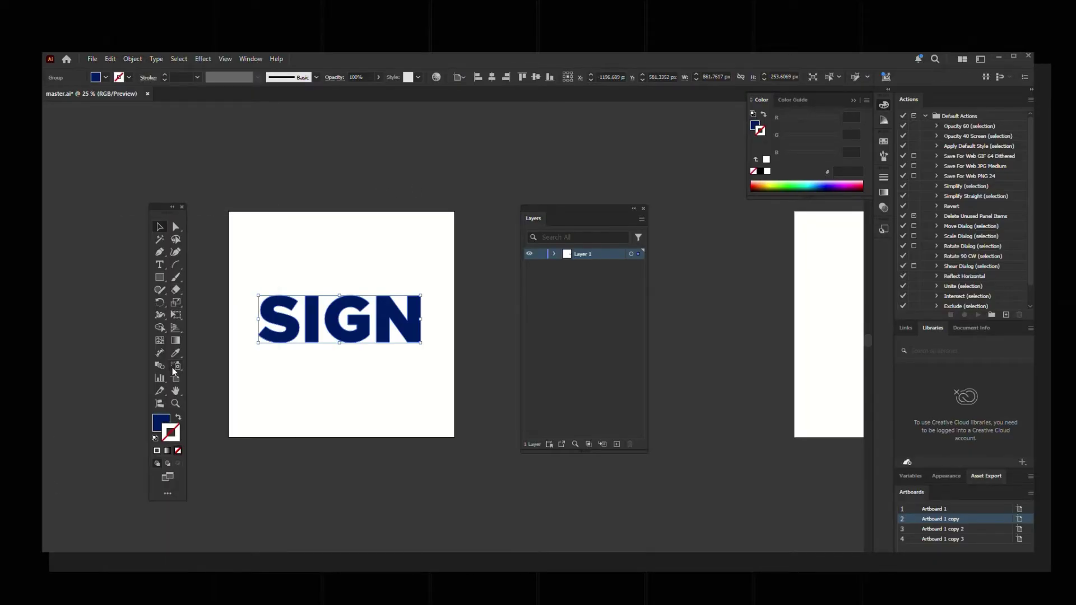
Draw a wavy Pencil line across SIGN in FF620B orange with an 11 pt stroke.
{"action": "left_click", "coordinate": [166, 291]}
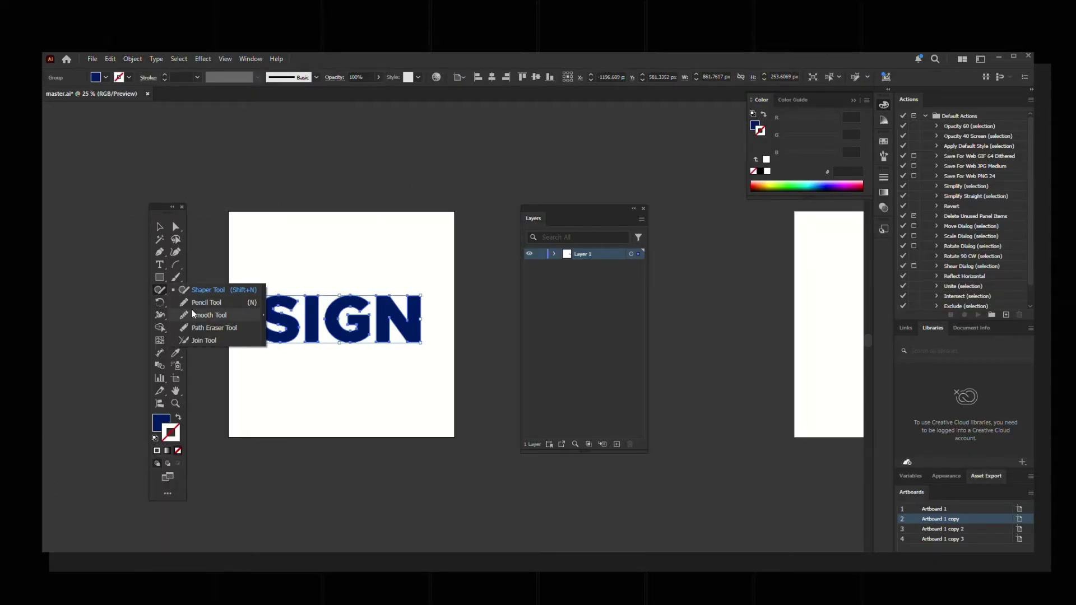
{"action": "left_click", "coordinate": [207, 303]}
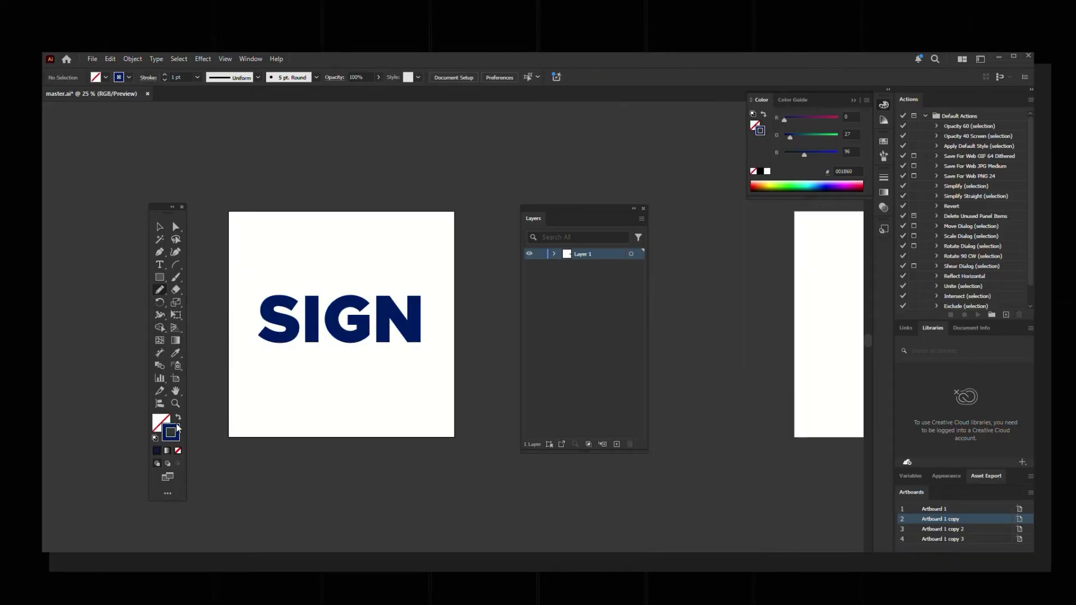
{"action": "double_click", "coordinate": [171, 432]}
{"action": "type", "text": "FF620B"}
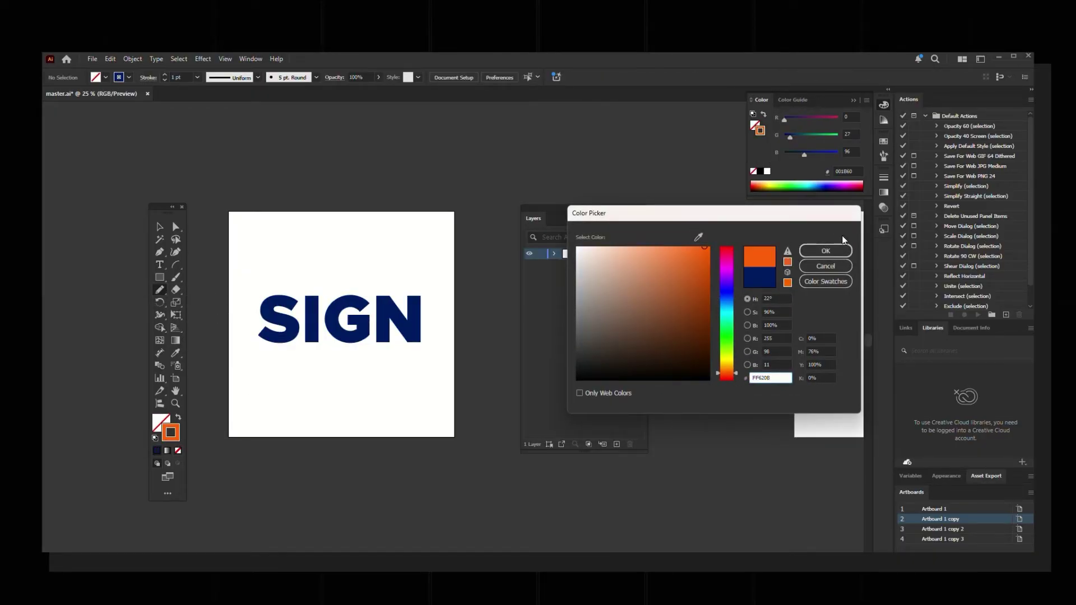
{"action": "left_click", "coordinate": [828, 253]}
{"action": "mouse_move", "coordinate": [447, 323]}
{"action": "left_mouse_down"}
{"action": "mouse_move", "coordinate": [255, 322]}
{"action": "mouse_move", "coordinate": [387, 317]}
{"action": "mouse_move", "coordinate": [443, 271]}
{"action": "left_mouse_up"}
{"action": "key", "text": "ctrl+z"}
{"action": "key", "text": "ctrl+plus"}
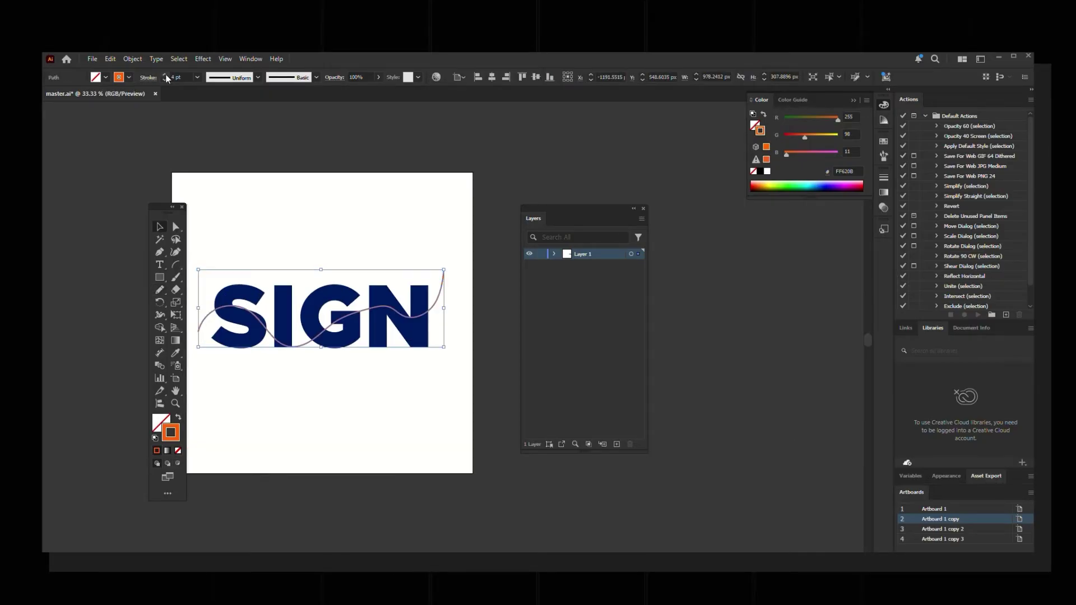
{"action": "left_click", "coordinate": [165, 74]}
{"action": "left_click", "coordinate": [164, 74]}
{"action": "left_click", "coordinate": [165, 74]}
{"action": "left_click", "coordinate": [164, 74]}
{"action": "left_click", "coordinate": [385, 231]}
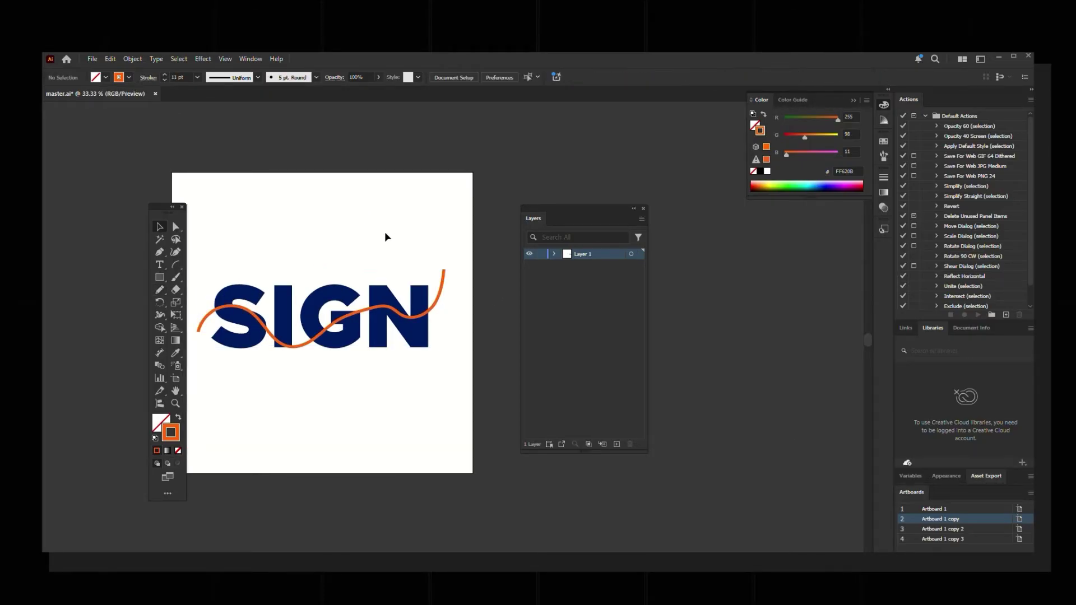
Add a bend to the orange line near the G with the Curvature tool.
{"action": "key", "text": "ctrl+plus"}
{"action": "key", "text": "ctrl+plus"}
{"action": "key", "text": "ctrl+z"}
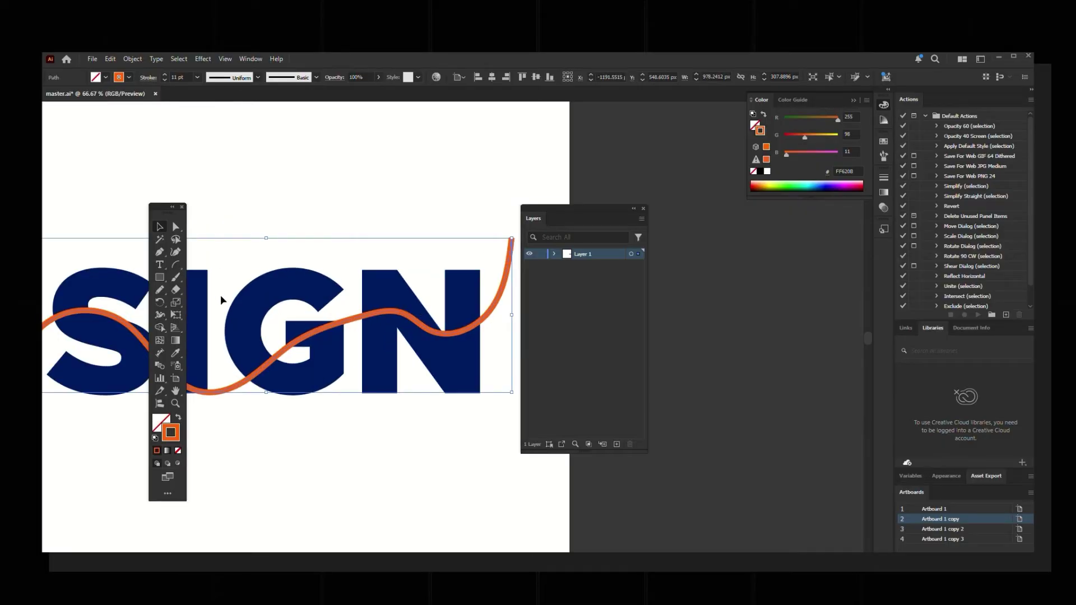
{"action": "left_click", "coordinate": [175, 252]}
{"action": "left_click_drag", "start_coordinate": [293, 348], "coordinate": [273, 324]}
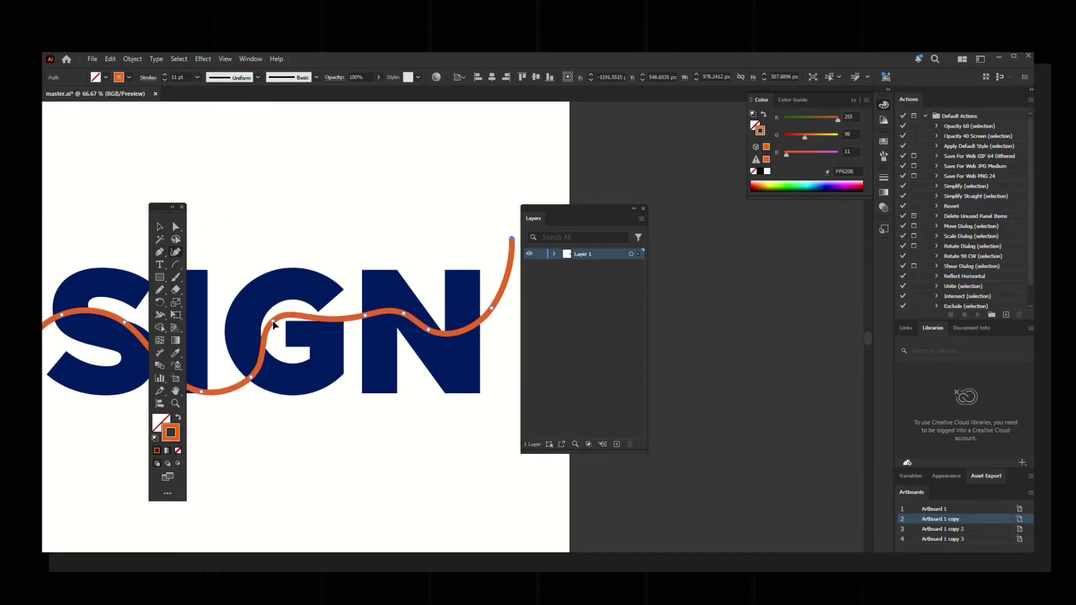
{"action": "key", "text": "v"}
{"action": "key", "text": "ctrl+minus"}
{"action": "key", "text": "ctrl+minus"}
{"action": "key", "text": "ctrl+shift+a"}
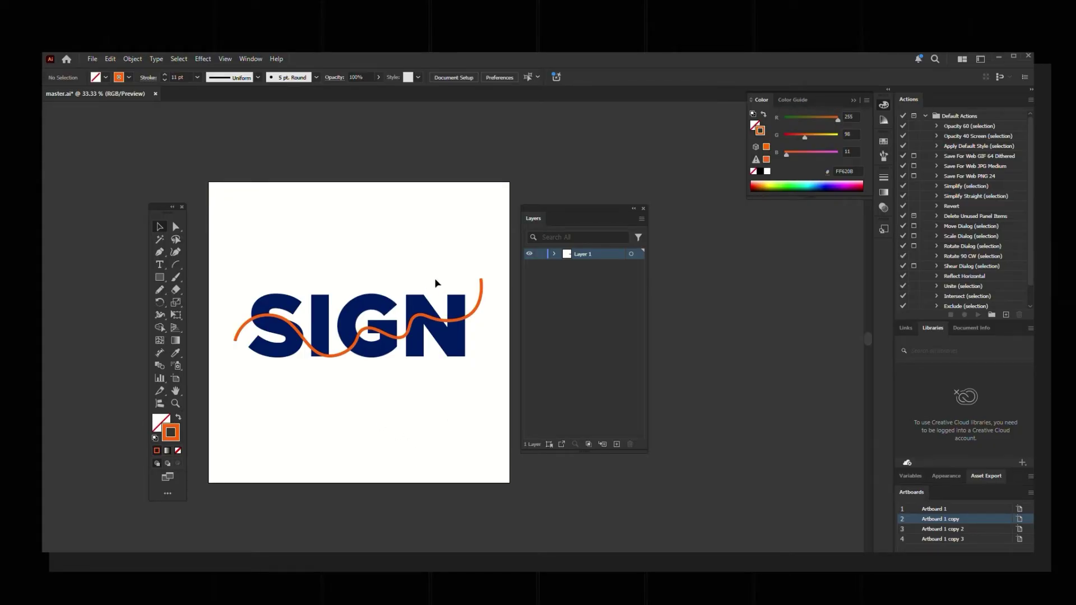
Expand the orange line's stroke into a filled orange shape.
{"action": "left_click", "coordinate": [481, 307]}
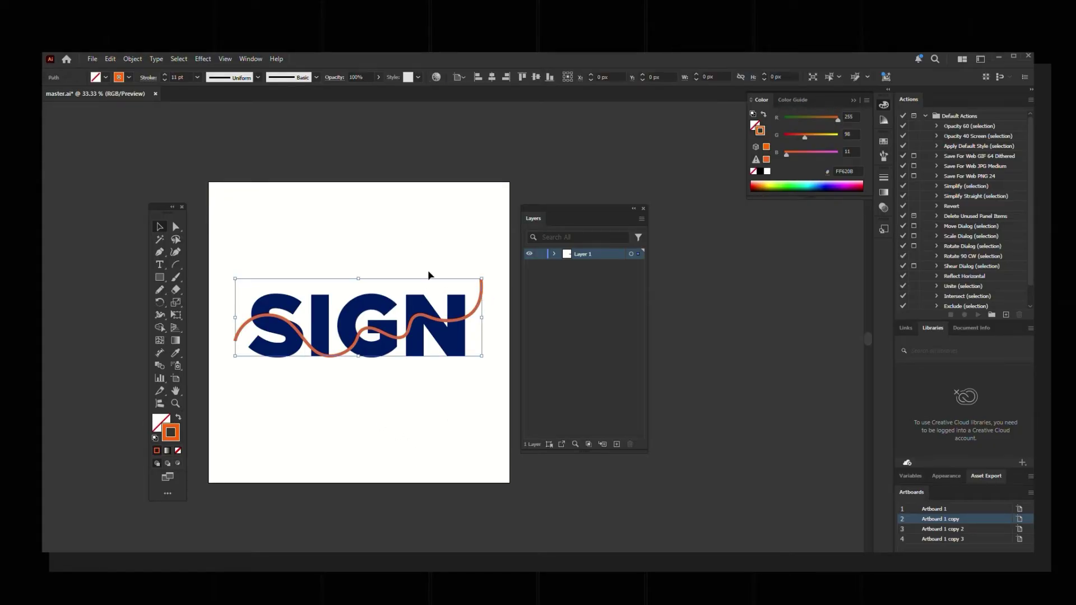
{"action": "left_click", "coordinate": [132, 59]}
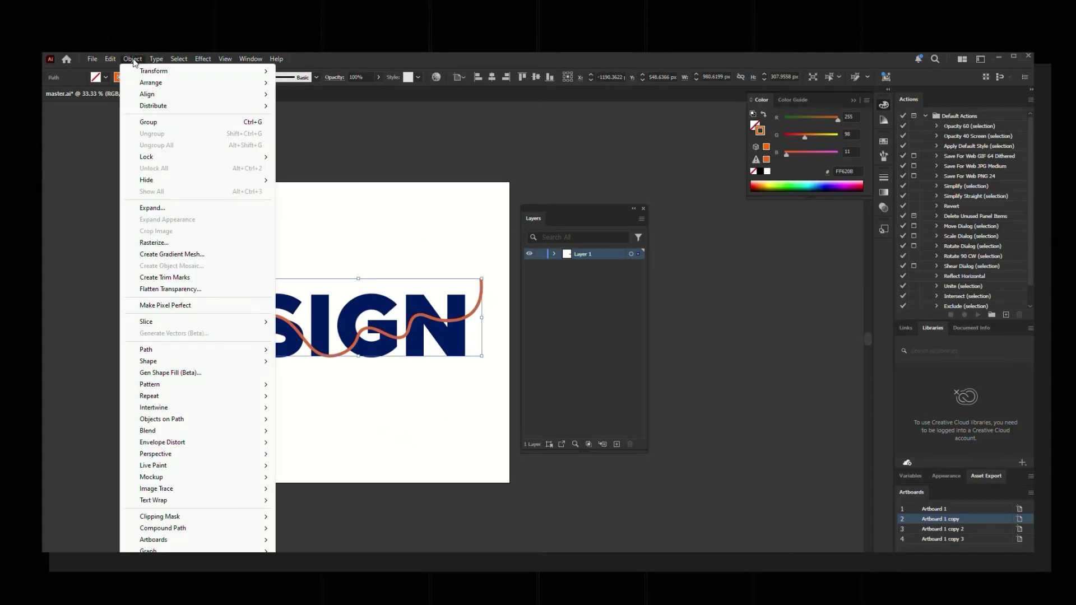
{"action": "left_click", "coordinate": [191, 209]}
{"action": "left_click", "coordinate": [502, 385]}
{"action": "left_click", "coordinate": [484, 234]}
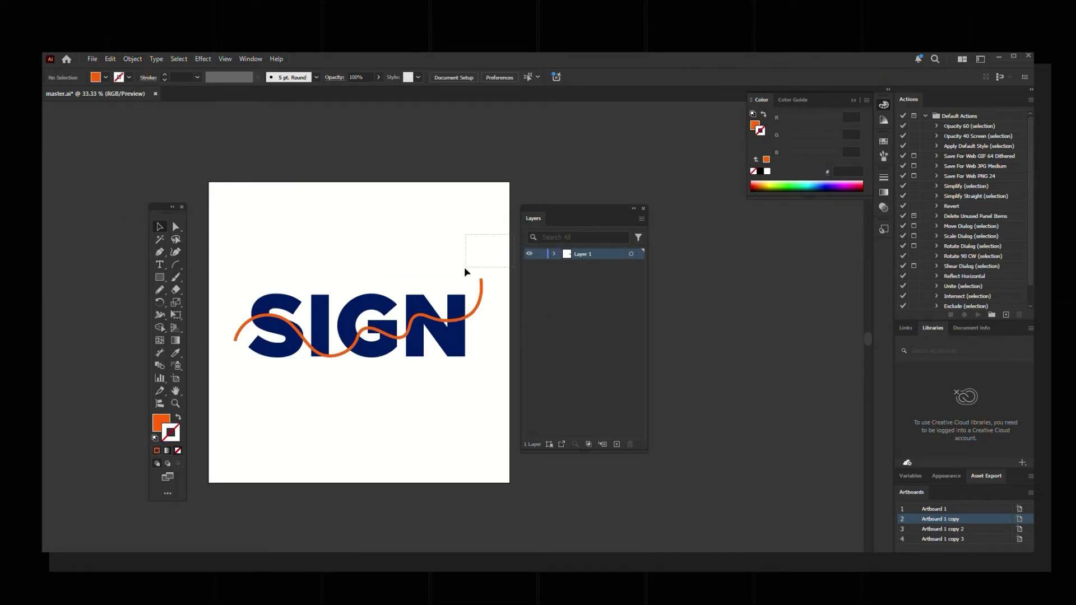
Select SIGN and the orange shape and make an Intertwine so the line weaves through.
{"action": "left_click_drag", "start_coordinate": [464, 266], "coordinate": [238, 392]}
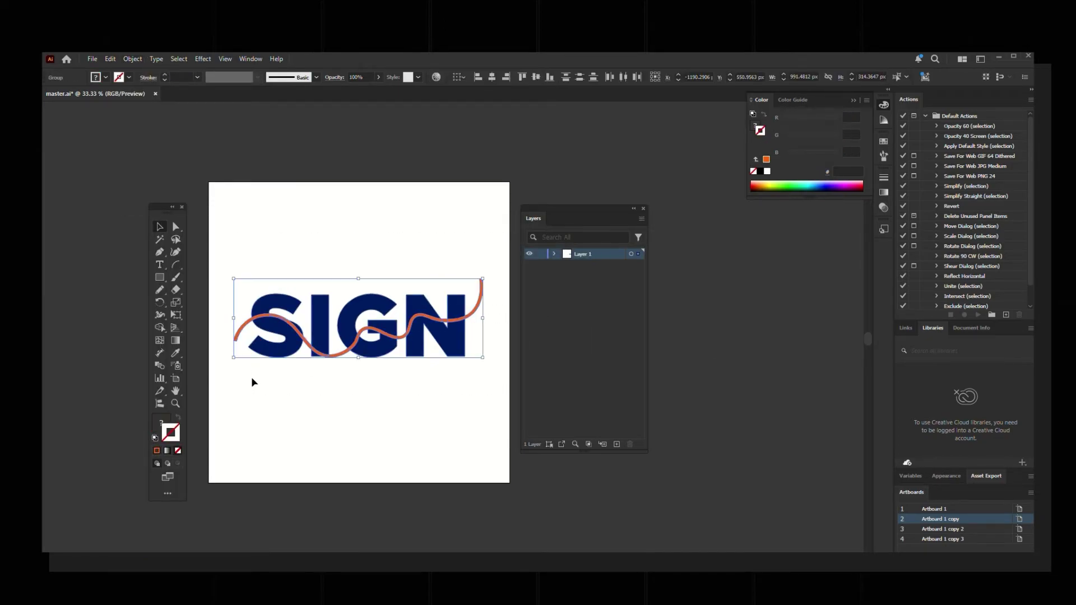
{"action": "left_click", "coordinate": [139, 61]}
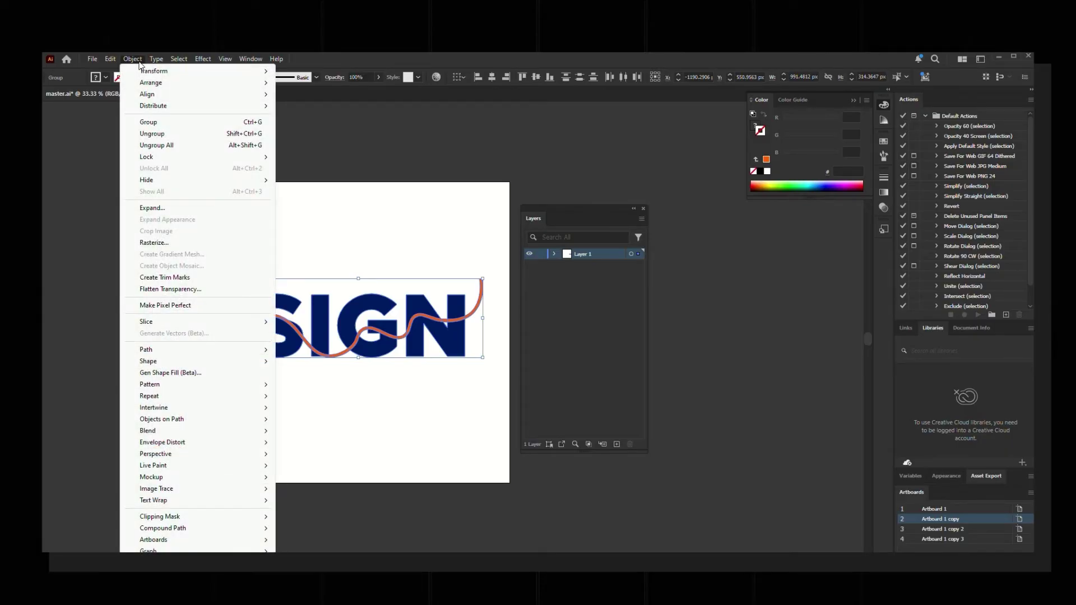
{"action": "mouse_move", "coordinate": [199, 409]}
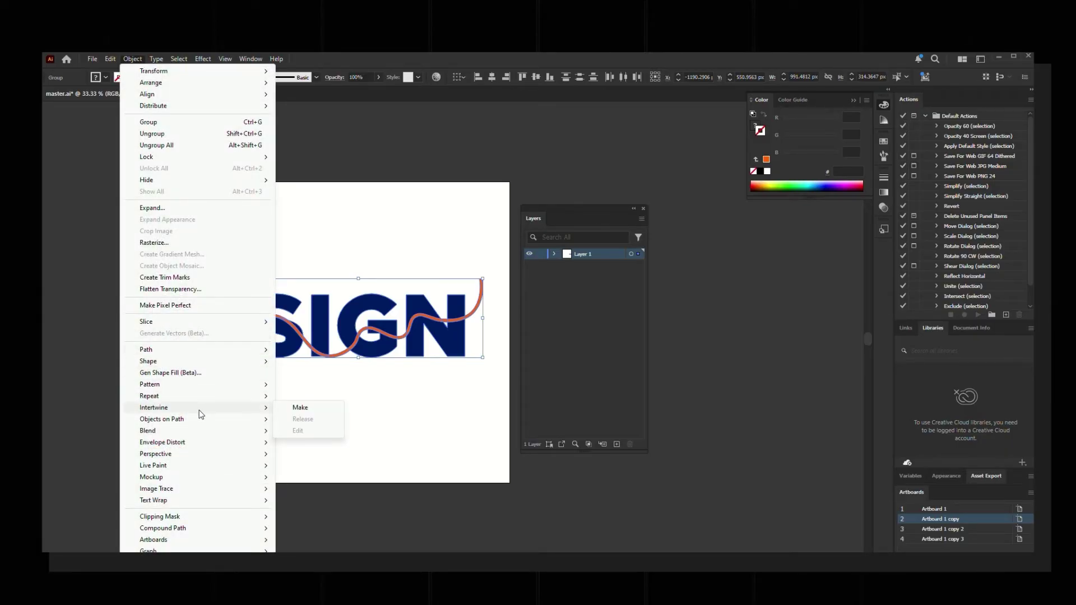
{"action": "left_click", "coordinate": [310, 408]}
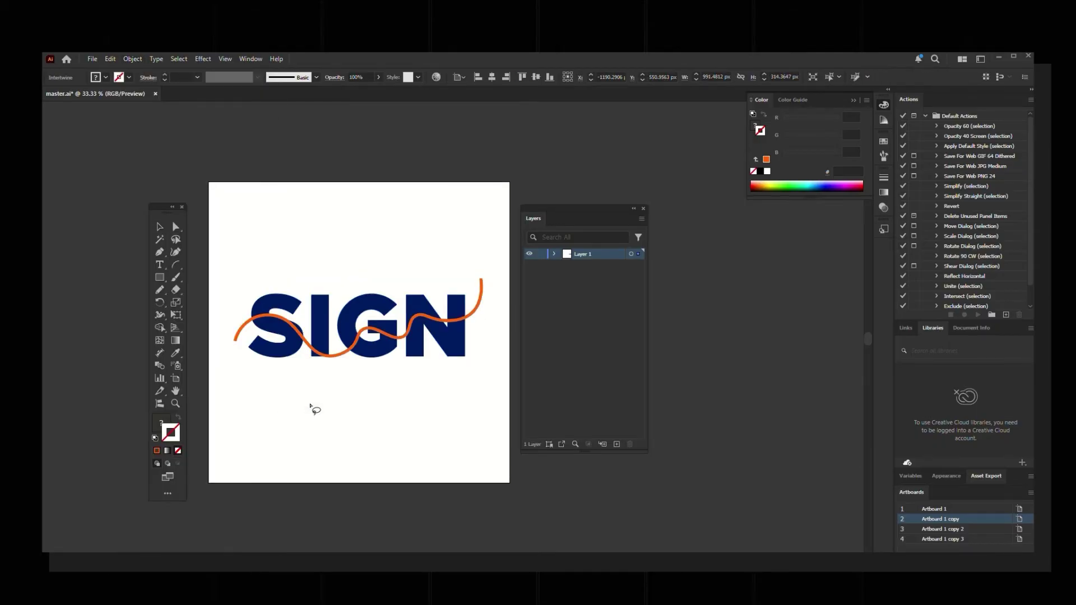
{"action": "scroll", "coordinate": [277, 336], "scroll_direction": "up", "scroll_amount": 3}
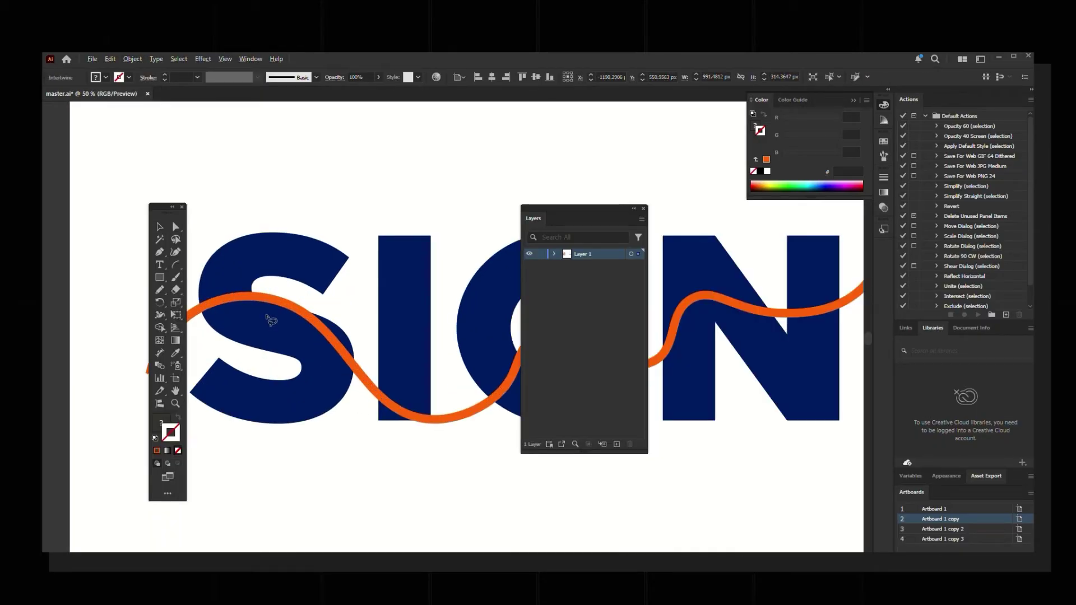
{"action": "scroll", "coordinate": [227, 303], "scroll_direction": "down", "scroll_amount": 3}
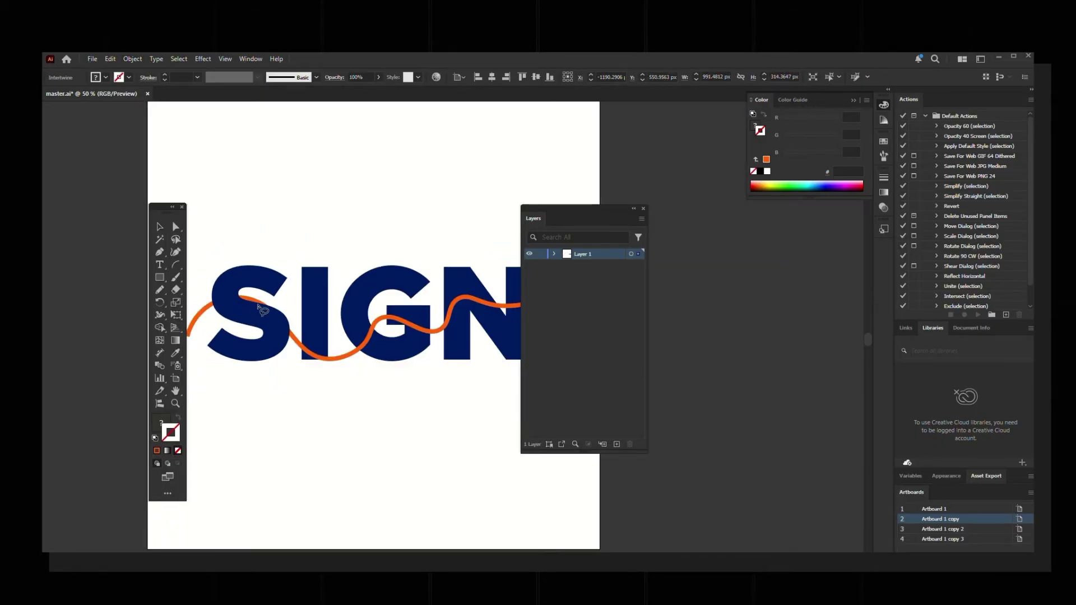
{"action": "scroll", "coordinate": [263, 314], "scroll_direction": "up", "scroll_amount": 2}
{"action": "scroll", "coordinate": [281, 336], "scroll_direction": "down", "scroll_amount": 2}
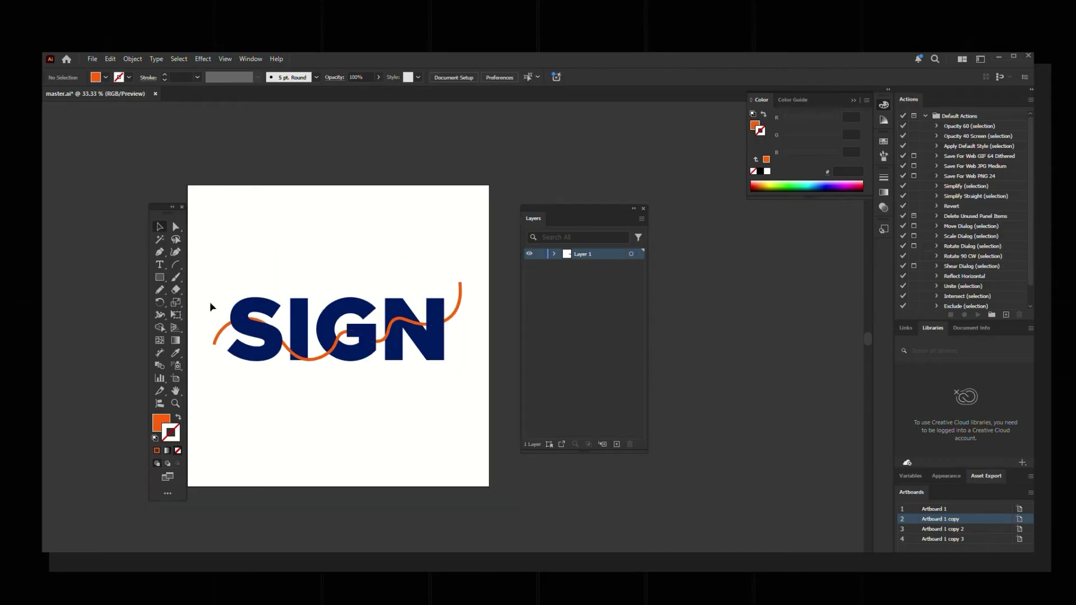
{"action": "left_click", "coordinate": [325, 366]}
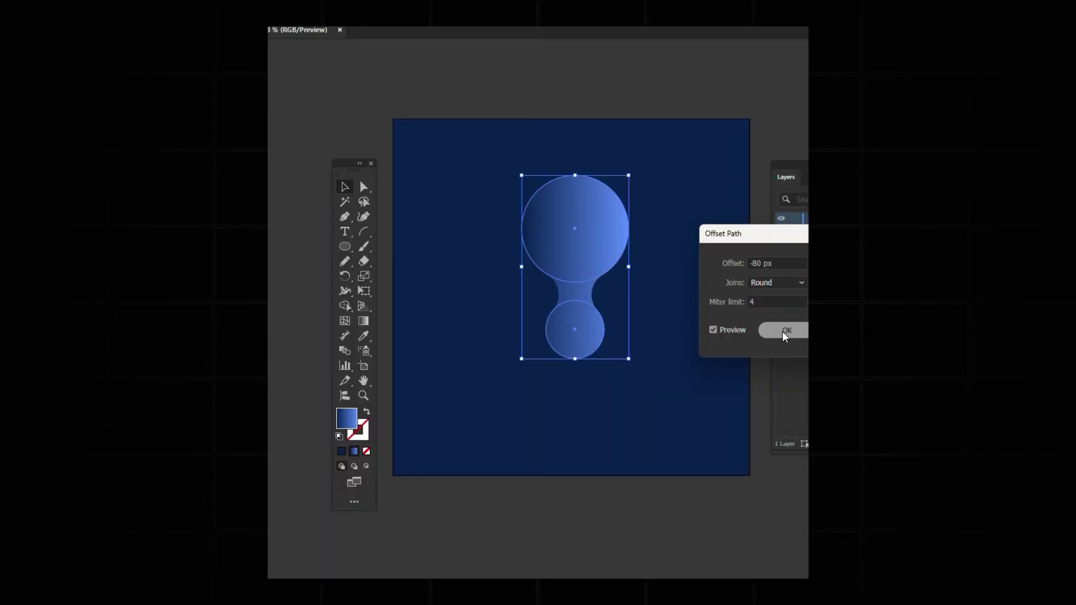
Switch to Artboard 1 copy 2, the empty dark blue 09214C artboard.
{"action": "left_click", "coordinate": [781, 331]}
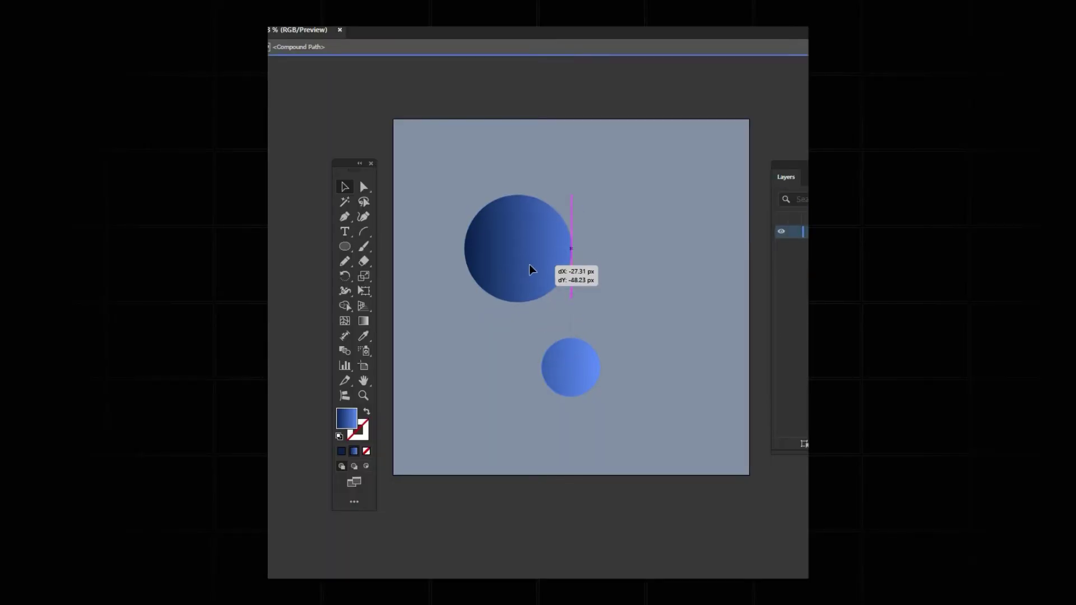
{"action": "left_click_drag", "start_coordinate": [532, 270], "coordinate": [574, 284]}
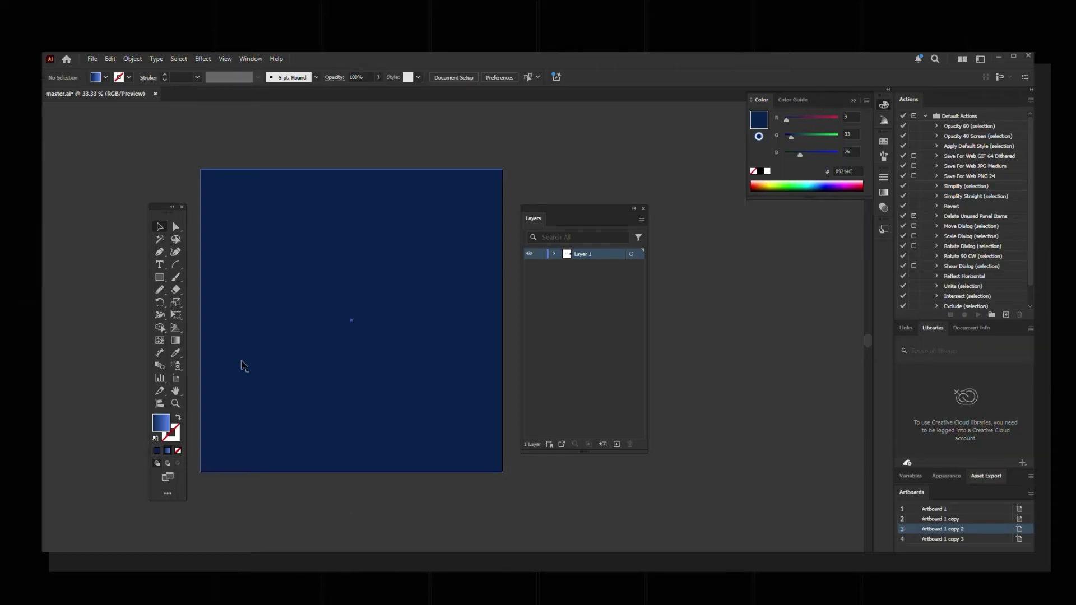
Draw a circle on the navy artboard, drag a copy below it, and select both circles.
{"action": "left_click", "coordinate": [160, 278]}
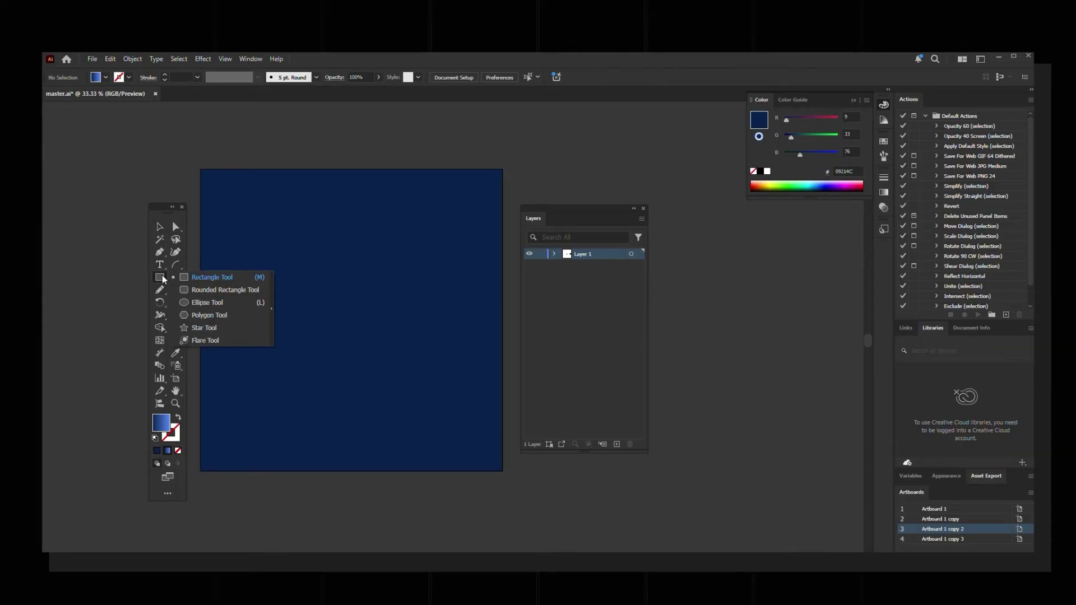
{"action": "left_click", "coordinate": [229, 307]}
{"action": "left_click_drag", "start_coordinate": [366, 264], "coordinate": [451, 320]}
{"action": "left_click", "coordinate": [160, 227]}
{"action": "left_click_drag", "start_coordinate": [392, 297], "coordinate": [376, 241]}
{"action": "mouse_move", "coordinate": [376, 241]}
{"action": "left_mouse_down"}
{"action": "mouse_move", "coordinate": [397, 301]}
{"action": "mouse_move", "coordinate": [376, 336]}
{"action": "mouse_move", "coordinate": [398, 321]}
{"action": "mouse_move", "coordinate": [376, 354]}
{"action": "mouse_move", "coordinate": [354, 348]}
{"action": "left_mouse_up"}
{"action": "left_click", "coordinate": [350, 261], "text": "shift"}
{"action": "right_click", "coordinate": [350, 260]}
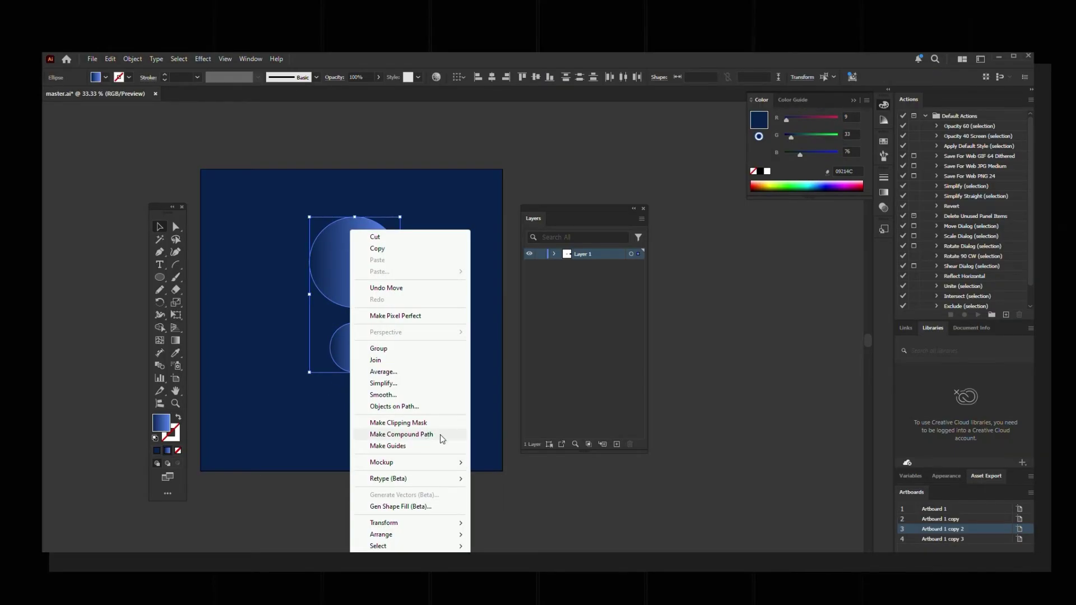
Make the two circles a compound path and add an 80 px Offset Path with Round joins.
{"action": "left_click", "coordinate": [401, 435]}
{"action": "left_click", "coordinate": [203, 58]}
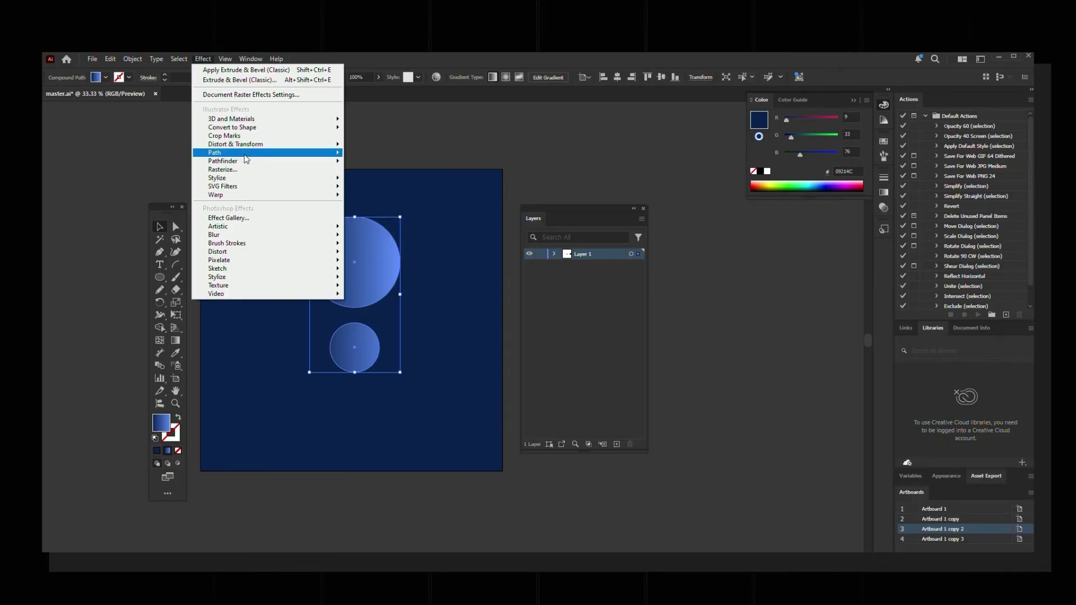
{"action": "mouse_move", "coordinate": [314, 152]}
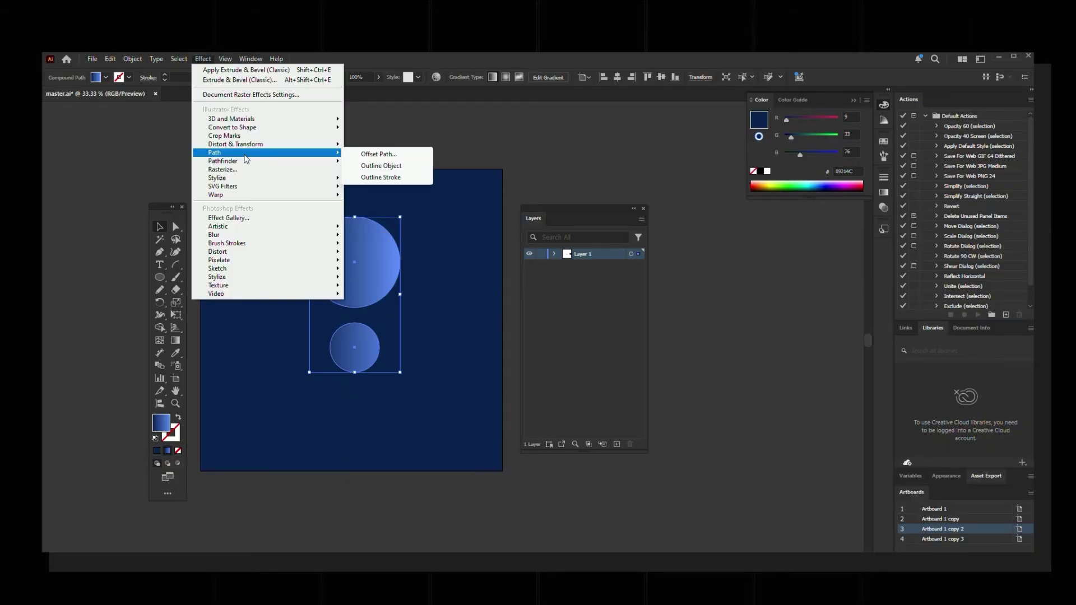
{"action": "left_click", "coordinate": [379, 155]}
{"action": "left_click", "coordinate": [517, 324]}
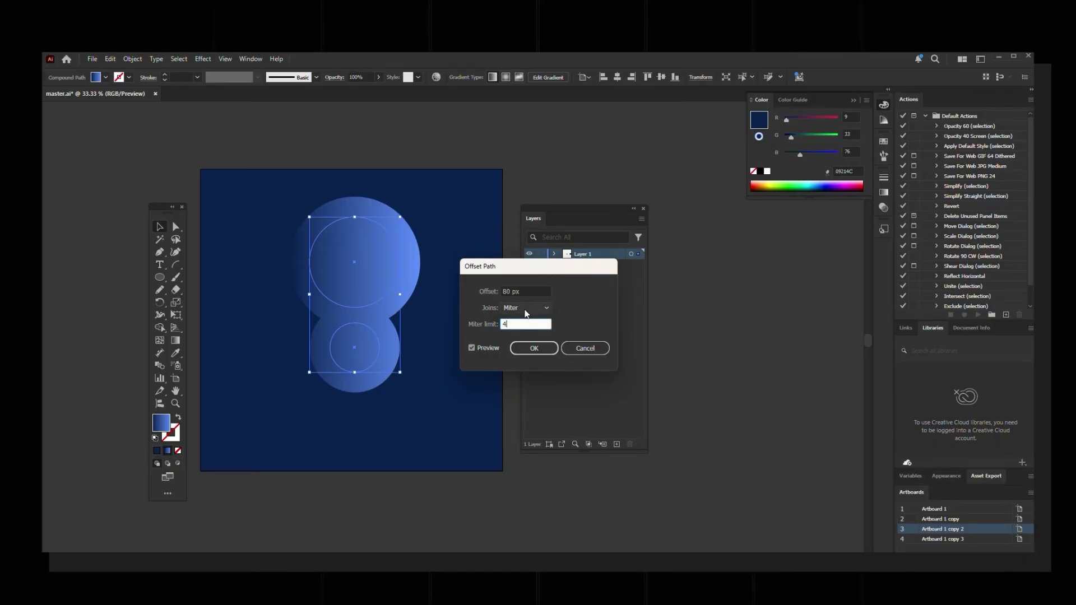
{"action": "left_click", "coordinate": [530, 330]}
{"action": "left_click", "coordinate": [539, 349]}
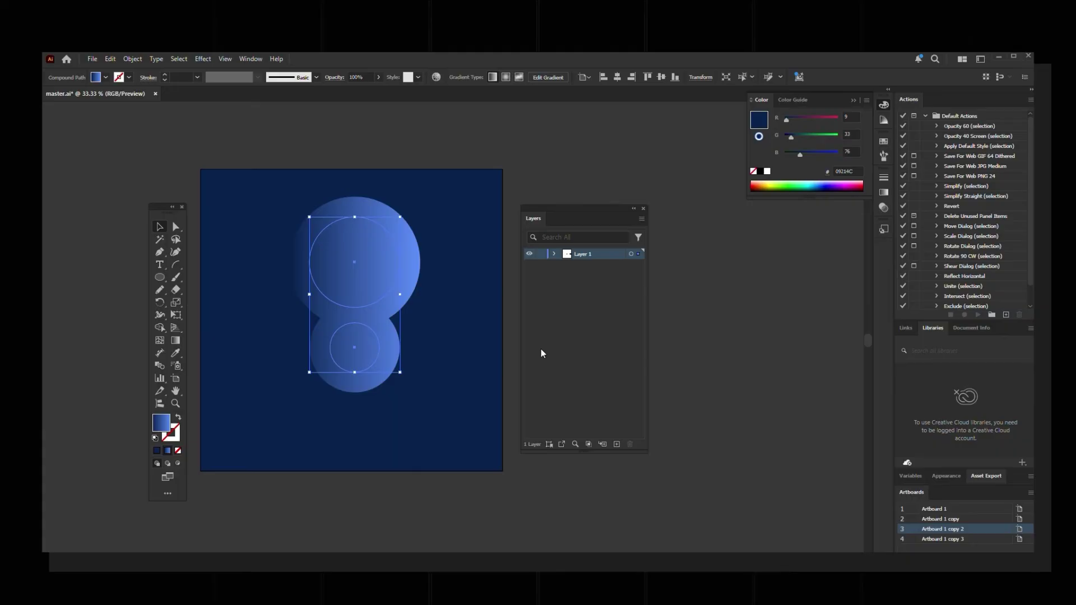
Add a second Offset Path effect at -80 px with Round joins.
{"action": "left_click", "coordinate": [201, 60]}
{"action": "mouse_move", "coordinate": [252, 152]}
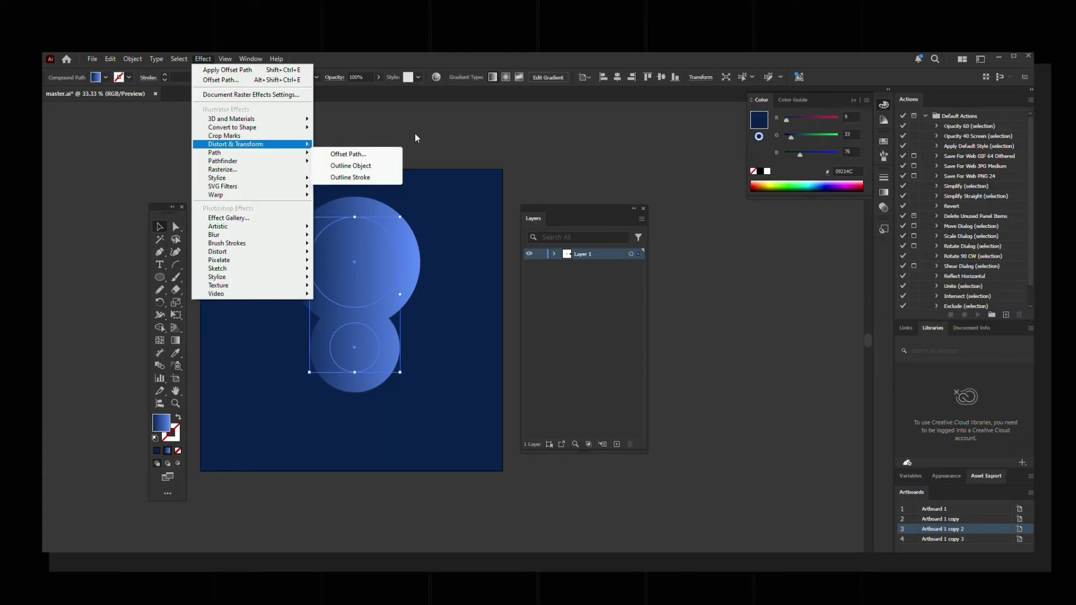
{"action": "left_click", "coordinate": [359, 158]}
{"action": "key", "text": "Return"}
{"action": "left_click", "coordinate": [524, 308]}
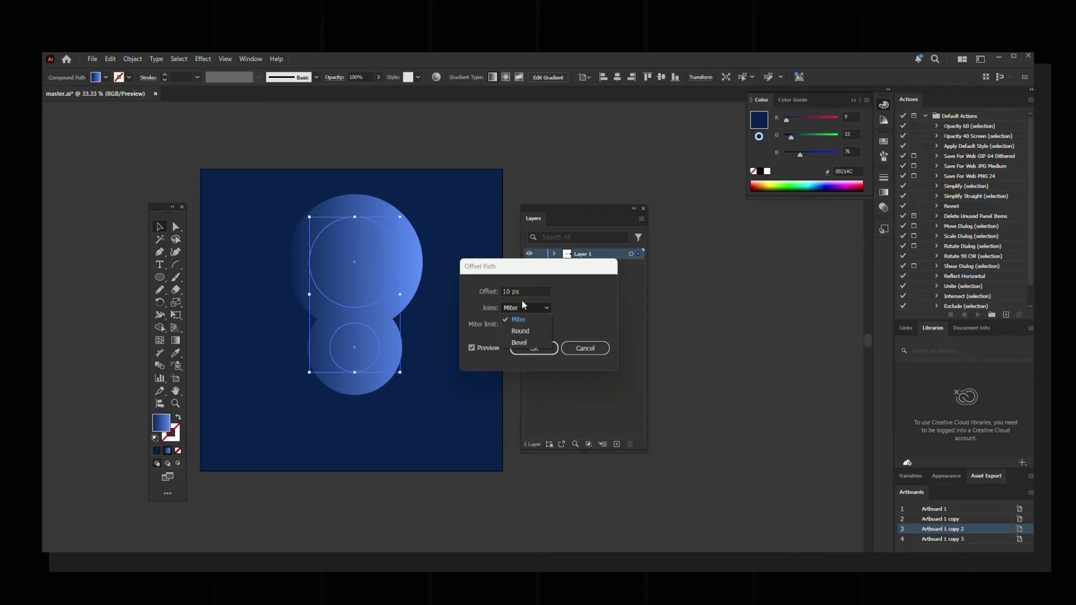
{"action": "left_click", "coordinate": [519, 319]}
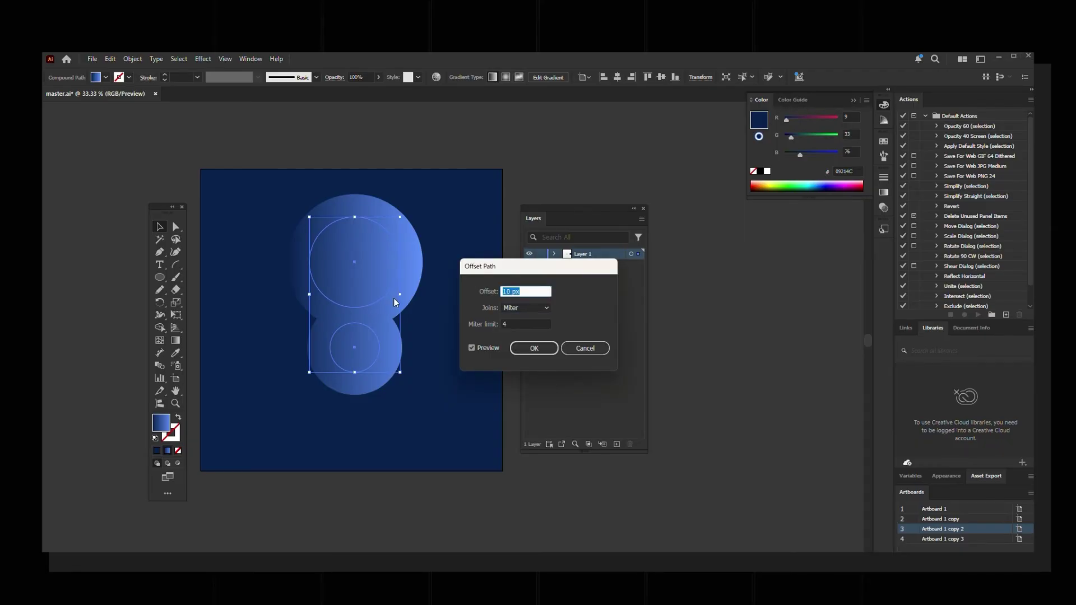
{"action": "type", "text": "-80"}
{"action": "left_click", "coordinate": [526, 308]}
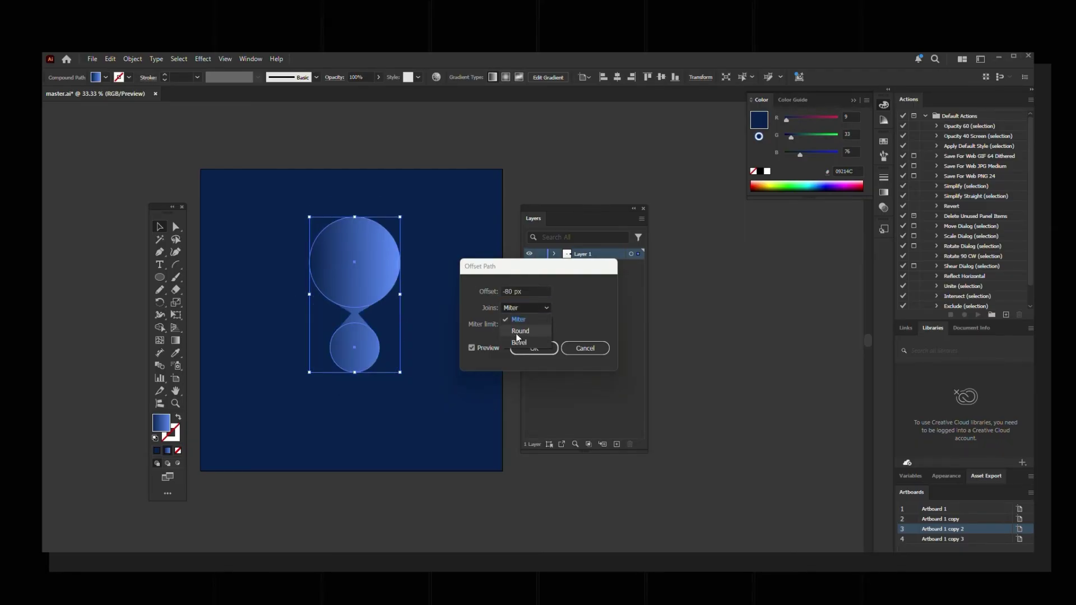
{"action": "left_click", "coordinate": [519, 332]}
{"action": "left_click", "coordinate": [533, 348]}
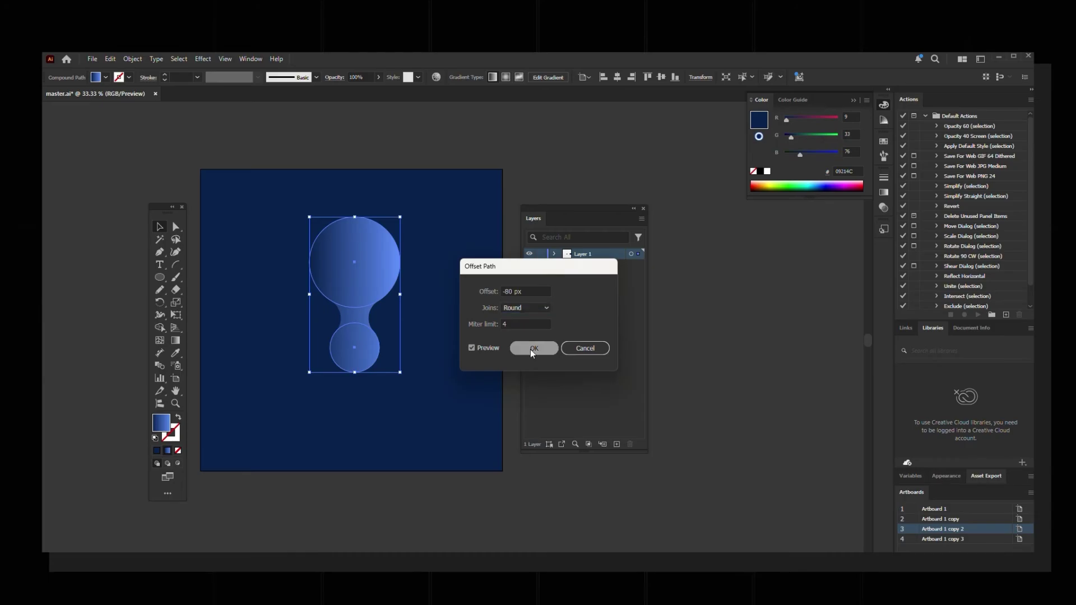
Drag the large circle up-left to stretch the gooey neck and rotate the inner gradient square.
{"action": "double_click", "coordinate": [363, 283]}
{"action": "left_click_drag", "start_coordinate": [364, 283], "coordinate": [319, 305]}
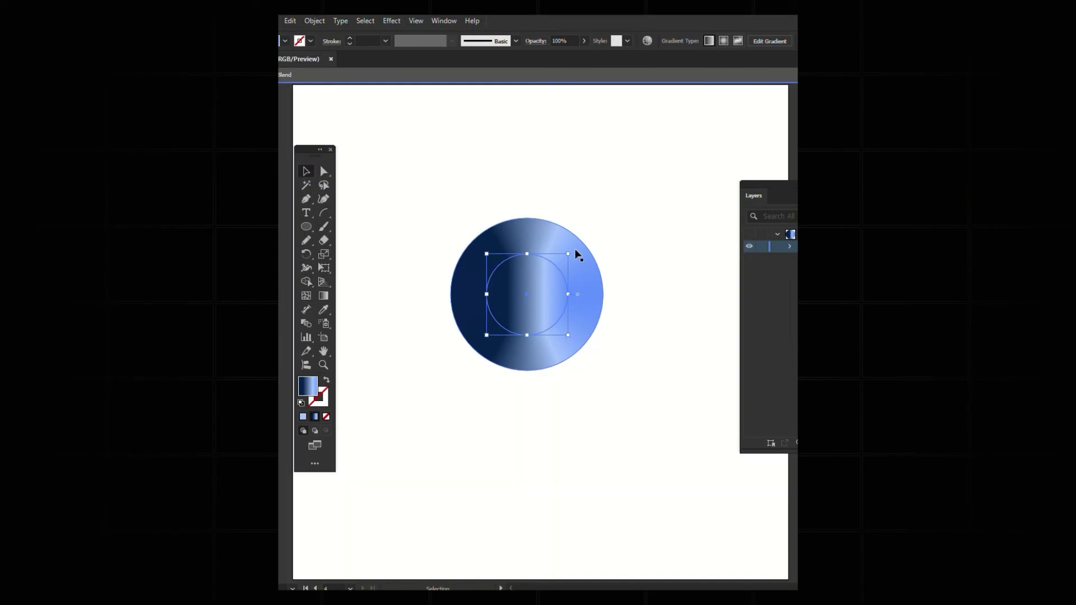
{"action": "left_click_drag", "start_coordinate": [578, 255], "coordinate": [553, 324]}
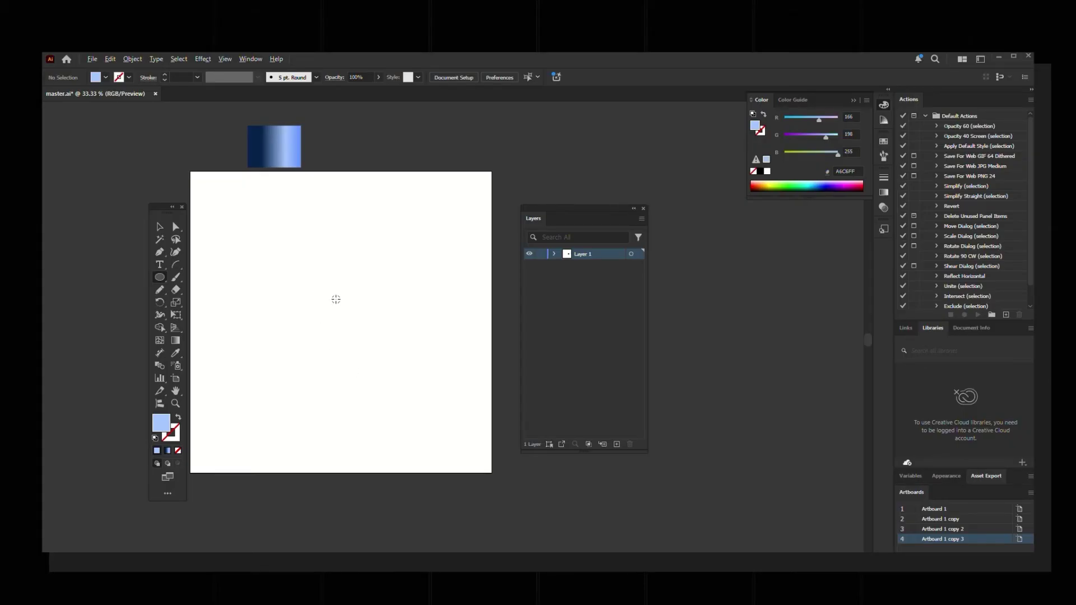
Draw a circle and give it the blue gradient with the Eyedropper.
{"action": "left_click_drag", "start_coordinate": [333, 299], "coordinate": [379, 345]}
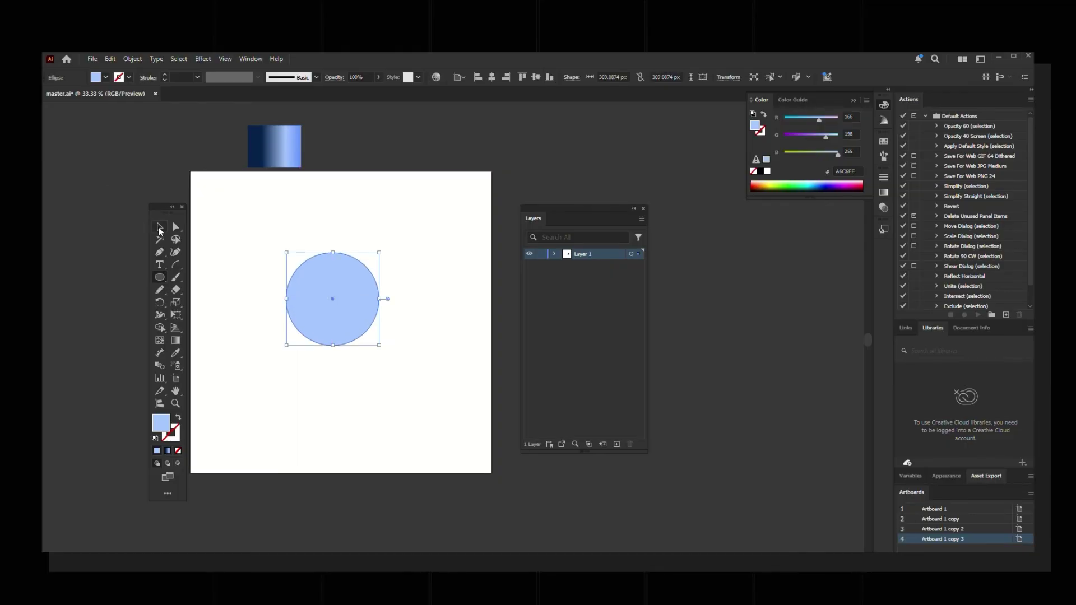
{"action": "key", "text": "v"}
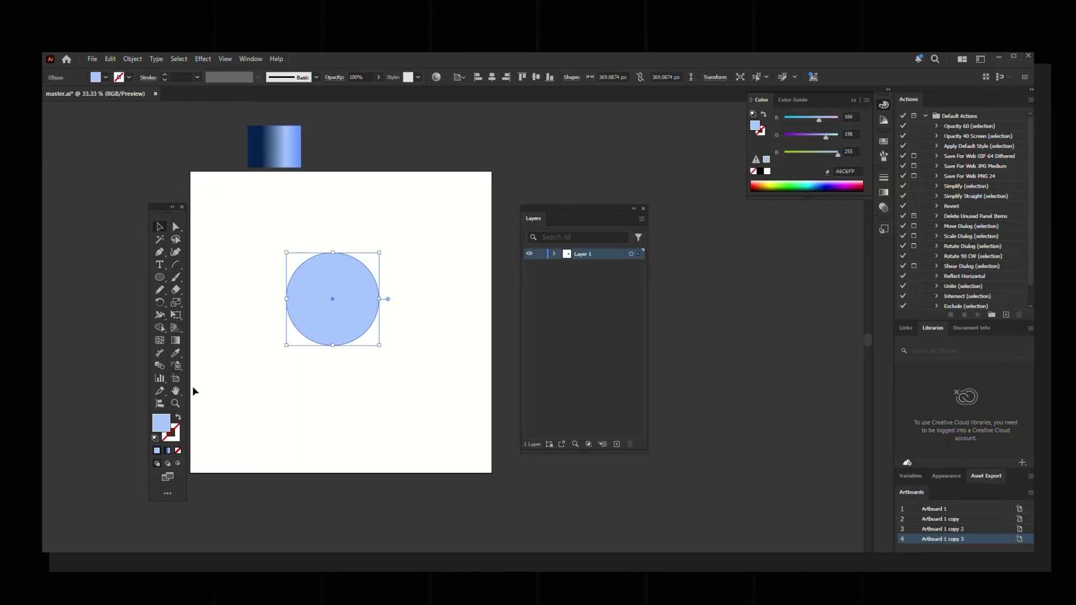
{"action": "left_click", "coordinate": [178, 354]}
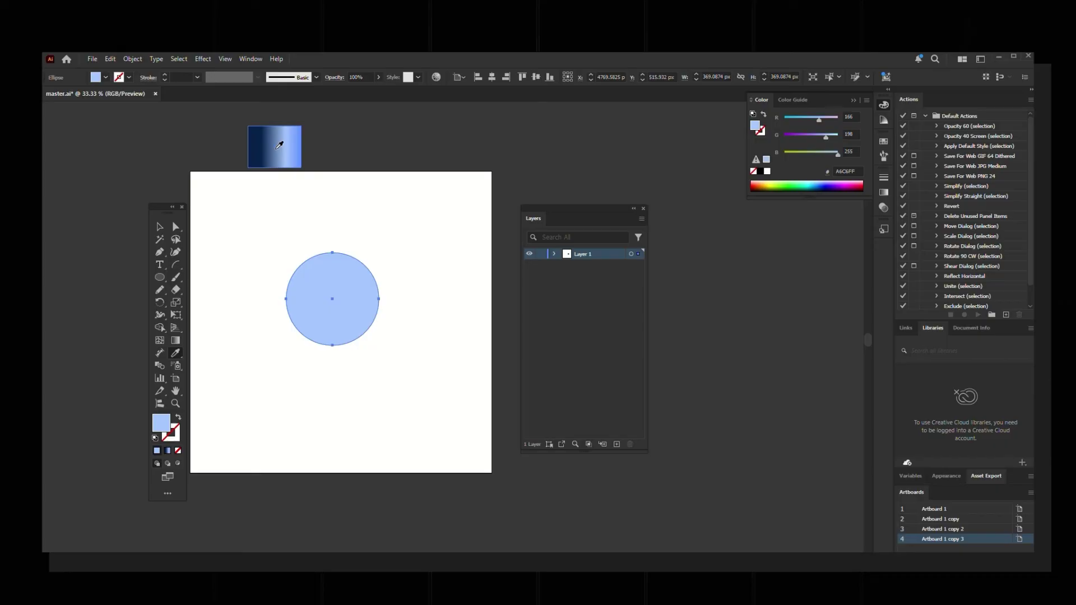
{"action": "left_click", "coordinate": [278, 147]}
{"action": "key", "text": "v"}
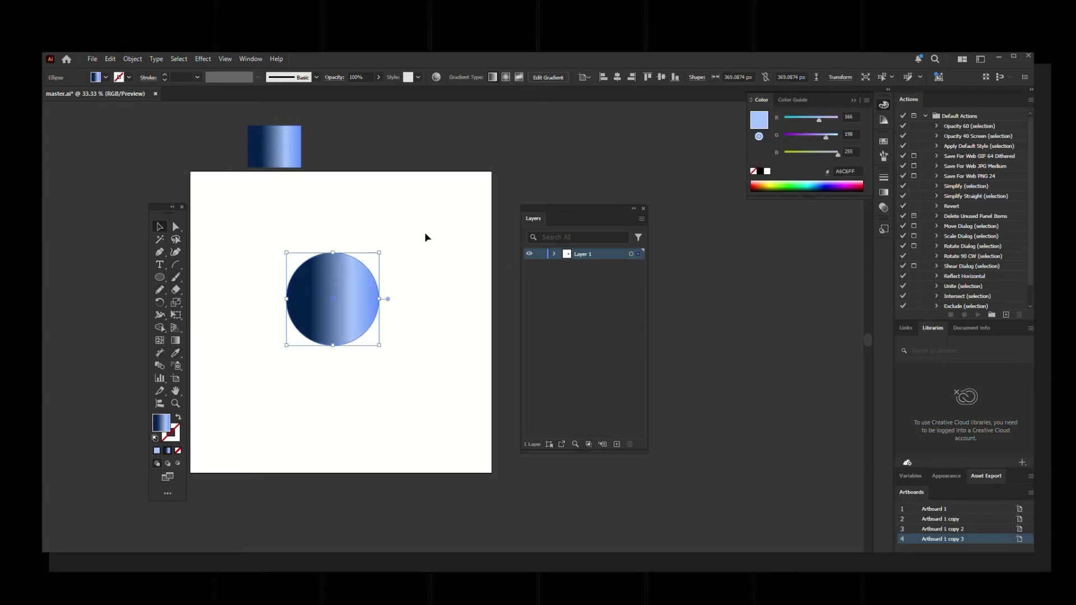
Duplicate the gradient circle, shrink the copy onto the big circle, then select both and zoom in.
{"action": "left_click", "coordinate": [426, 236]}
{"action": "left_click", "coordinate": [353, 312]}
{"action": "left_click_drag", "start_coordinate": [342, 271], "coordinate": [372, 368]}
{"action": "left_click_drag", "start_coordinate": [349, 409], "coordinate": [331, 314]}
{"action": "key", "text": "ctrl+a"}
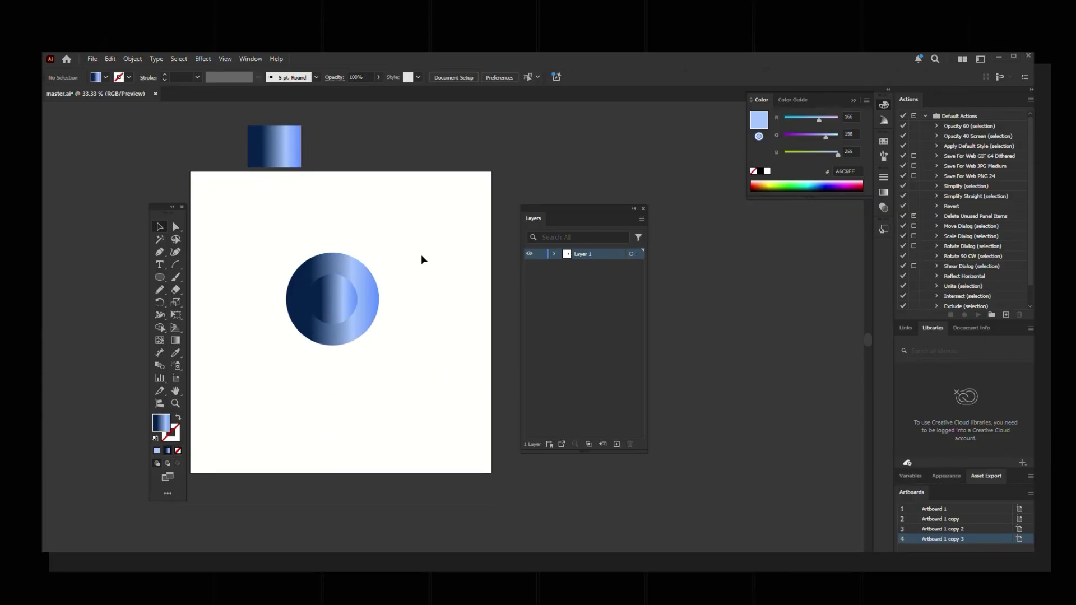
{"action": "key", "text": "ctrl+plus"}
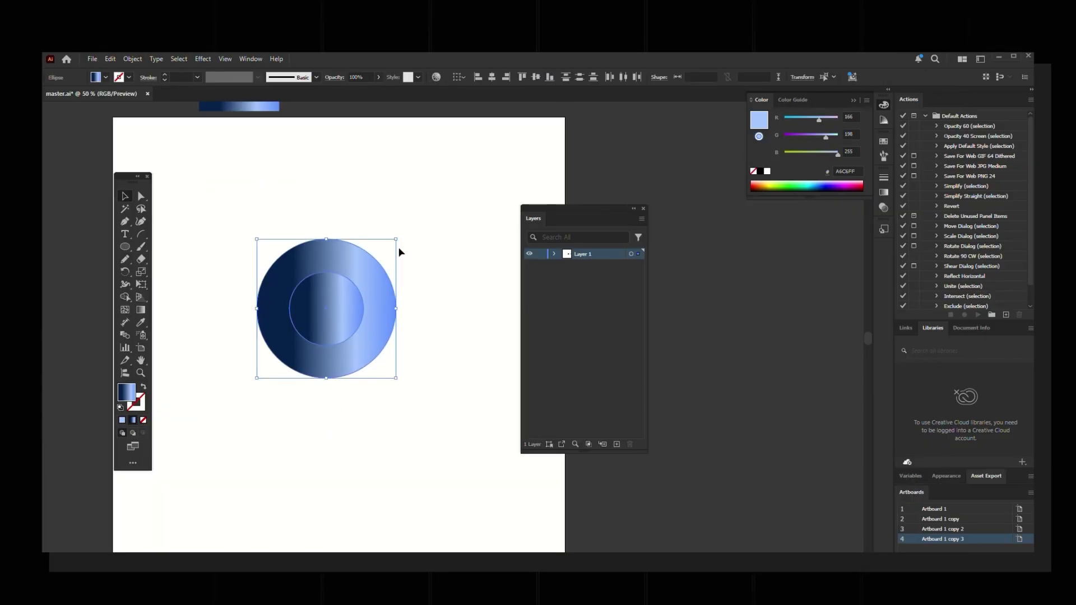
Blend the two circles and set the blend spacing to Specified Steps, 4.
{"action": "left_click", "coordinate": [135, 59]}
{"action": "mouse_move", "coordinate": [179, 430]}
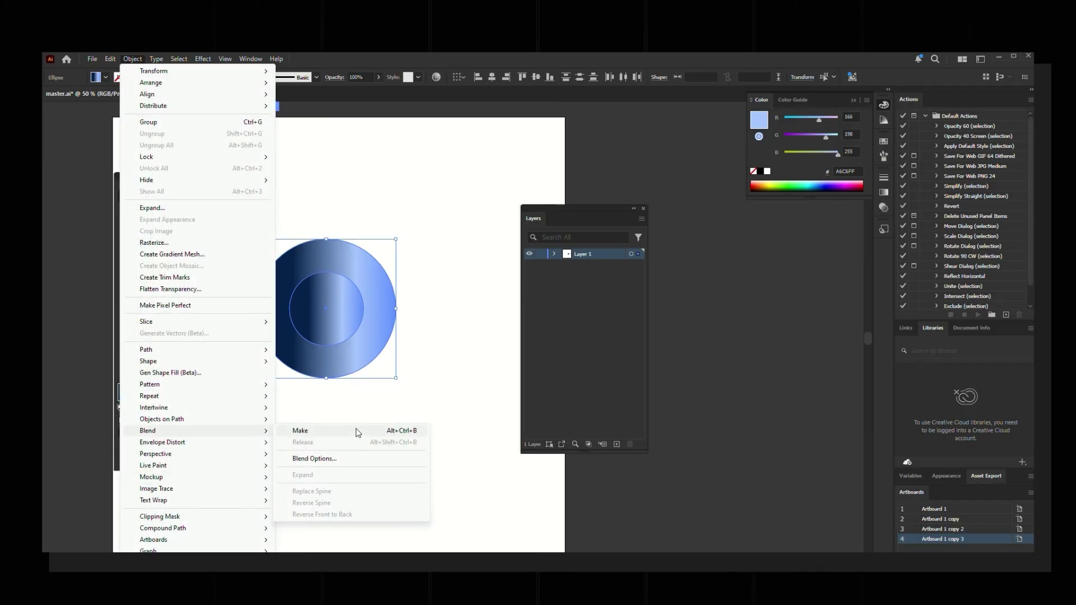
{"action": "left_click", "coordinate": [357, 432]}
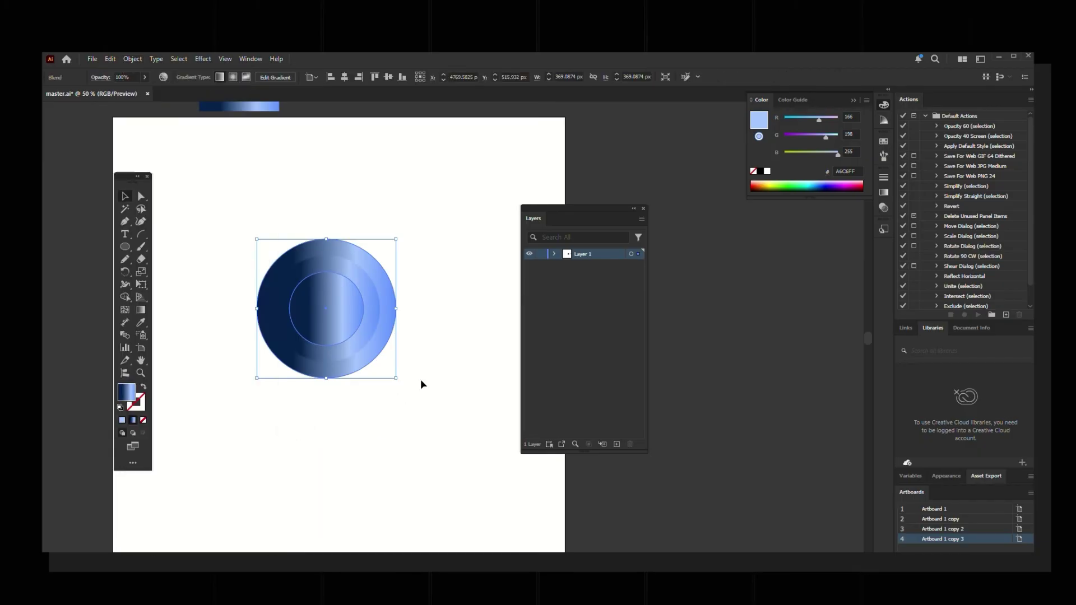
{"action": "double_click", "coordinate": [125, 337]}
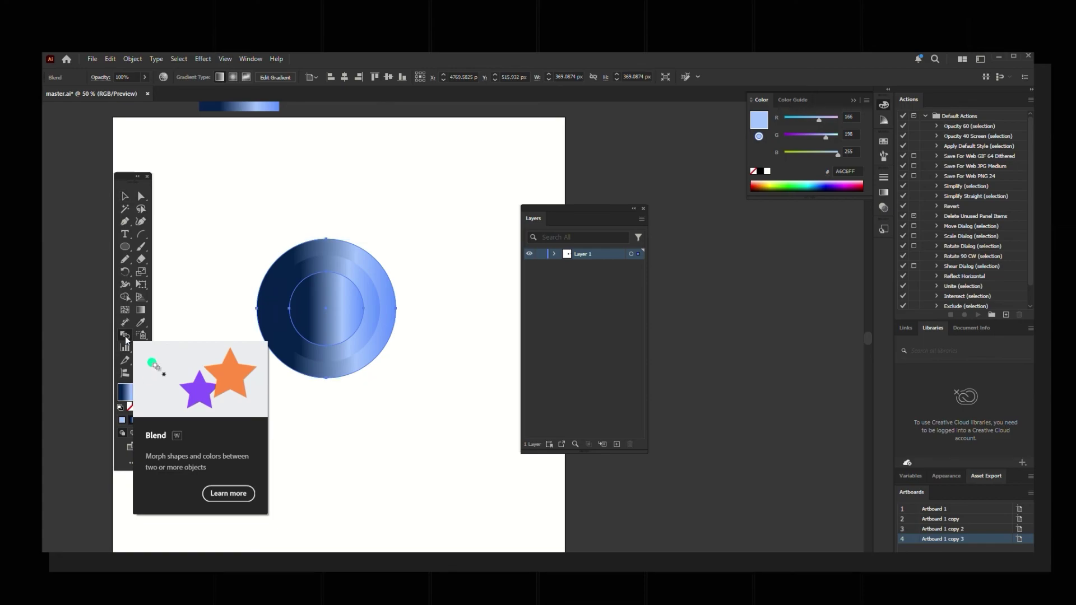
{"action": "left_click_drag", "start_coordinate": [541, 260], "coordinate": [495, 245]}
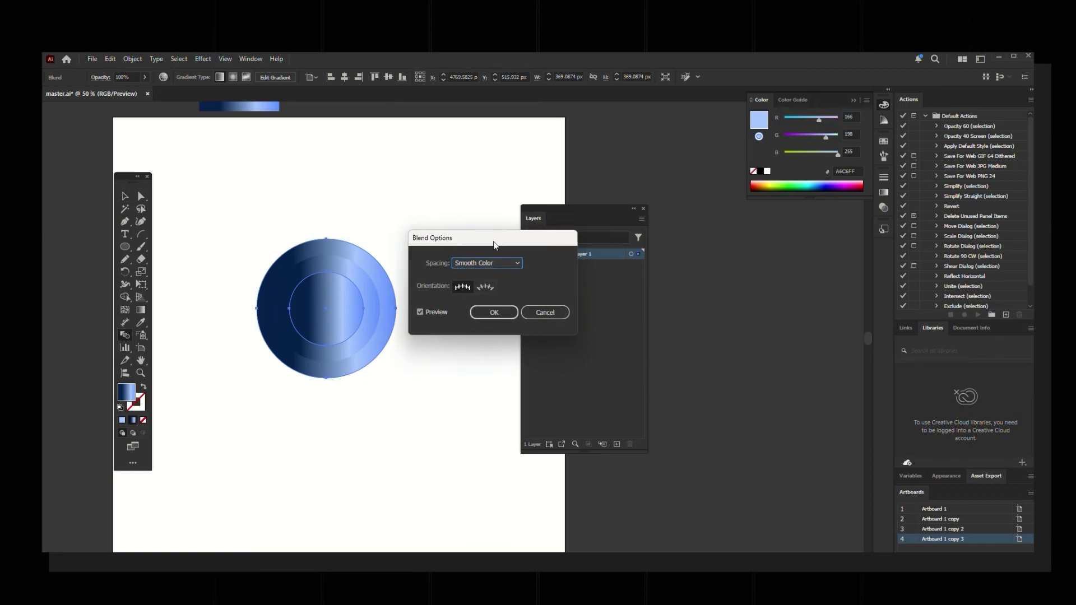
{"action": "left_click", "coordinate": [493, 271]}
{"action": "left_click", "coordinate": [494, 284]}
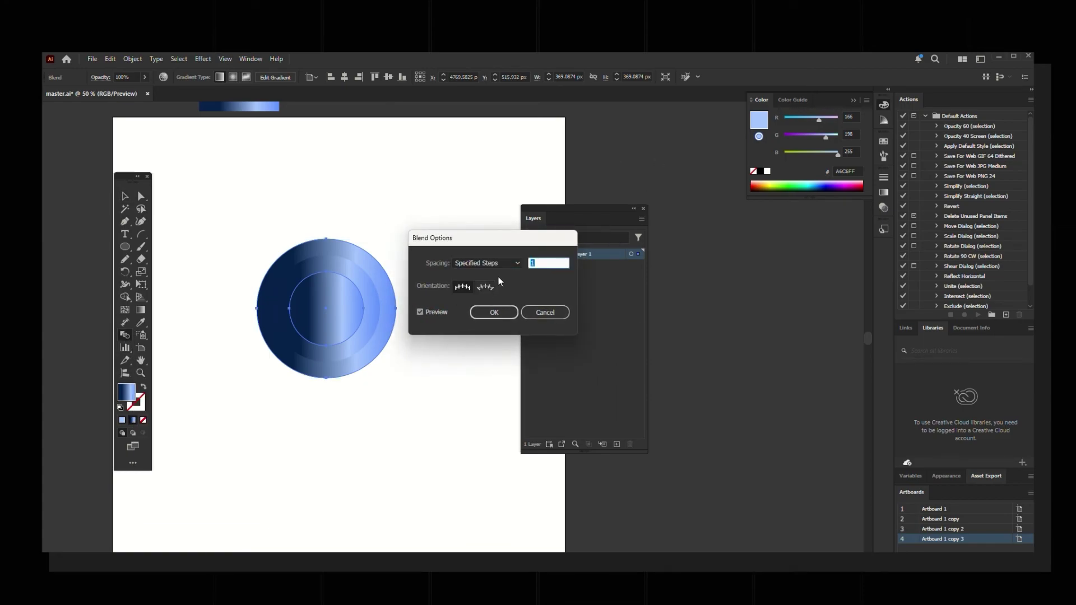
{"action": "type", "text": "4"}
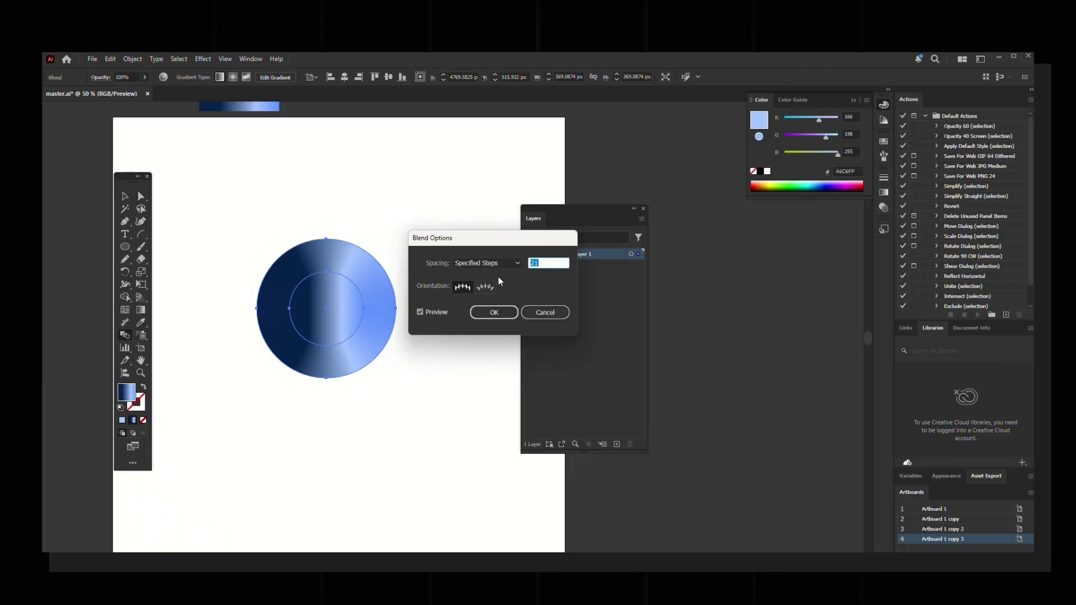
{"action": "left_click", "coordinate": [494, 312]}
Enter the blend and select its inner circle.
{"action": "key", "text": "v"}
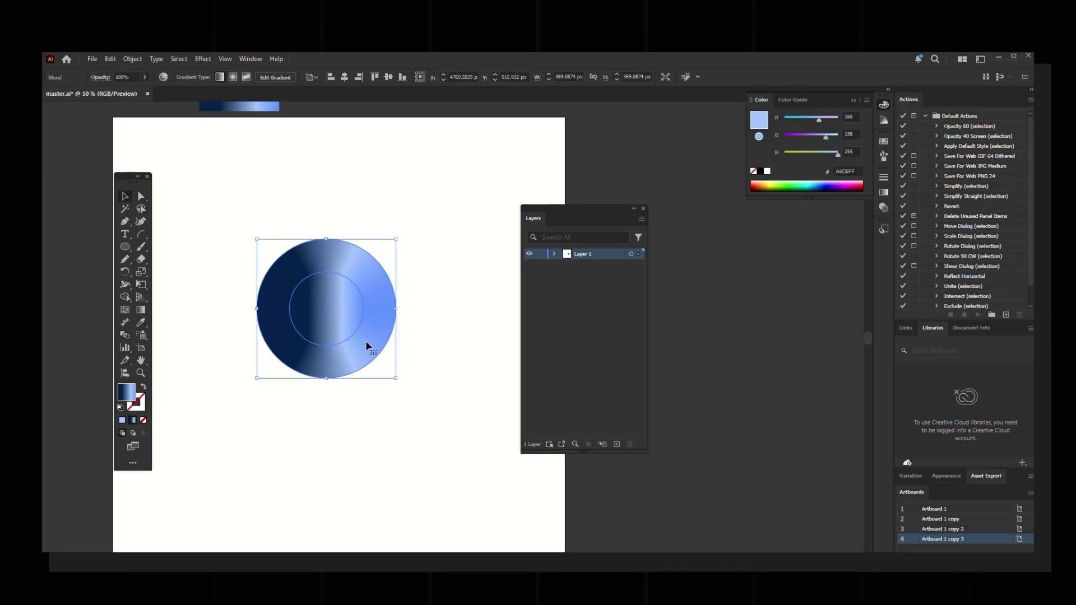
{"action": "double_click", "coordinate": [338, 324]}
{"action": "left_click", "coordinate": [366, 294]}
Rotate, slightly shrink and shift the blend's inner circle up-left for a swirled highlight.
{"action": "left_click_drag", "start_coordinate": [368, 268], "coordinate": [337, 321]}
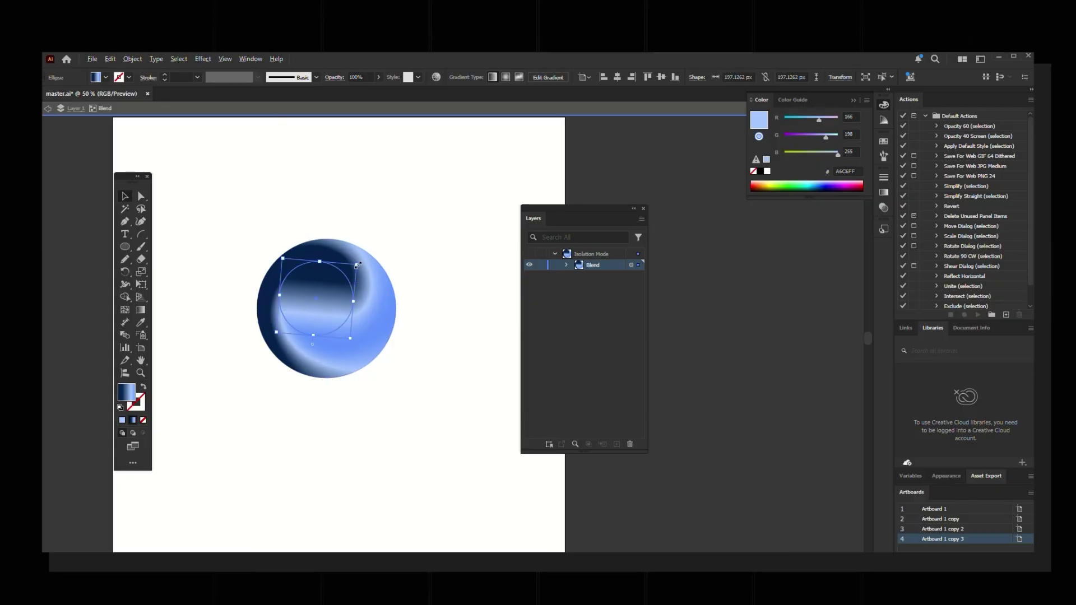
{"action": "mouse_move", "coordinate": [359, 261]}
{"action": "left_mouse_down"}
{"action": "mouse_move", "coordinate": [333, 266]}
{"action": "mouse_move", "coordinate": [354, 264]}
{"action": "left_mouse_up"}
{"action": "mouse_move", "coordinate": [323, 314]}
{"action": "left_mouse_down"}
{"action": "mouse_move", "coordinate": [315, 296]}
{"action": "mouse_move", "coordinate": [289, 292]}
{"action": "mouse_move", "coordinate": [359, 298]}
{"action": "mouse_move", "coordinate": [365, 289]}
{"action": "mouse_move", "coordinate": [353, 344]}
{"action": "mouse_move", "coordinate": [324, 322]}
{"action": "mouse_move", "coordinate": [320, 349]}
{"action": "mouse_move", "coordinate": [312, 325]}
{"action": "left_mouse_up"}
{"action": "left_click_drag", "start_coordinate": [343, 275], "coordinate": [393, 325]}
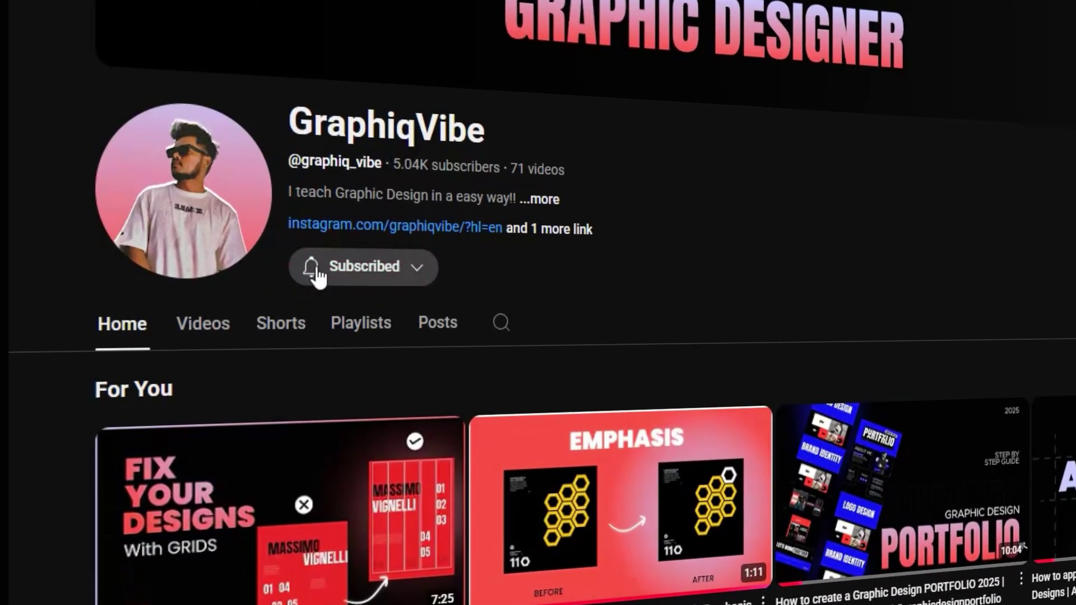
{"action": "left_click", "coordinate": [310, 268]}
{"action": "key", "text": "Escape"}
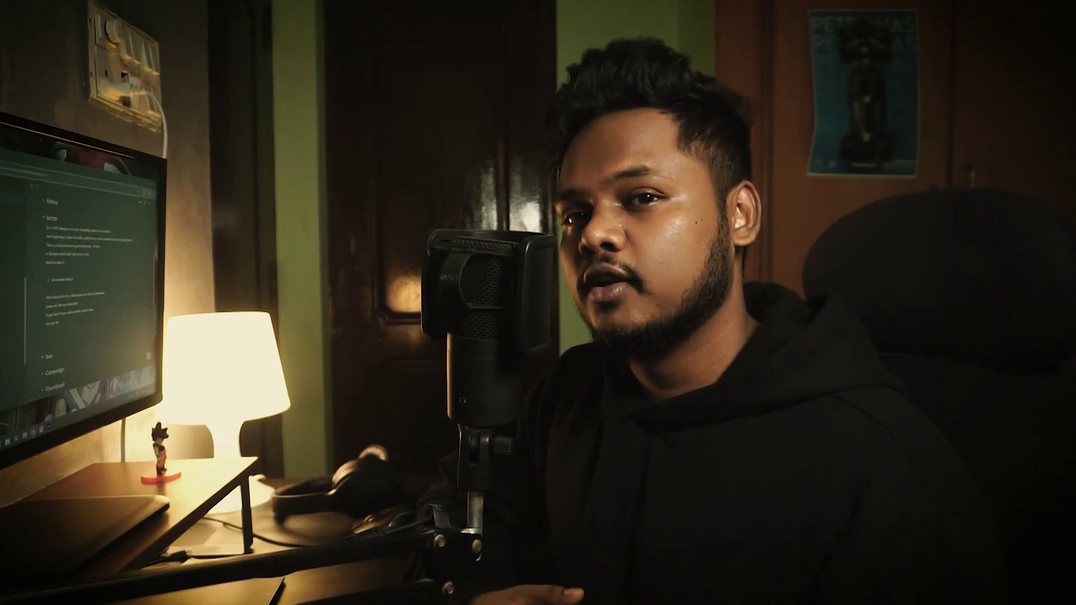